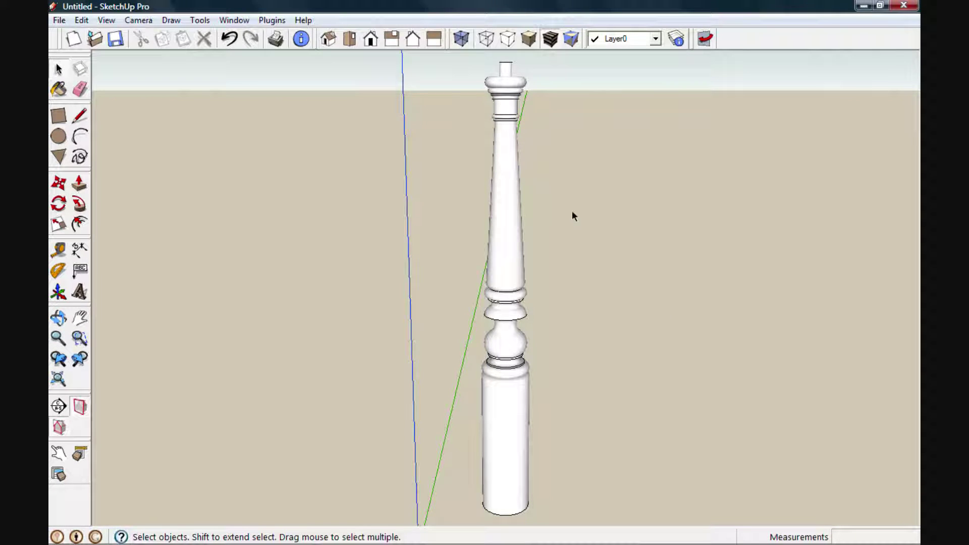
Step: Orbit and zoom around the plain white baluster to inspect it from several angles, including a lower eye level
{"action": "middle_click_drag", "start_coordinate": [572, 216], "coordinate": [591, 255]}
{"action": "scroll", "coordinate": [506, 337], "scroll_direction": "up", "scroll_amount": 6}
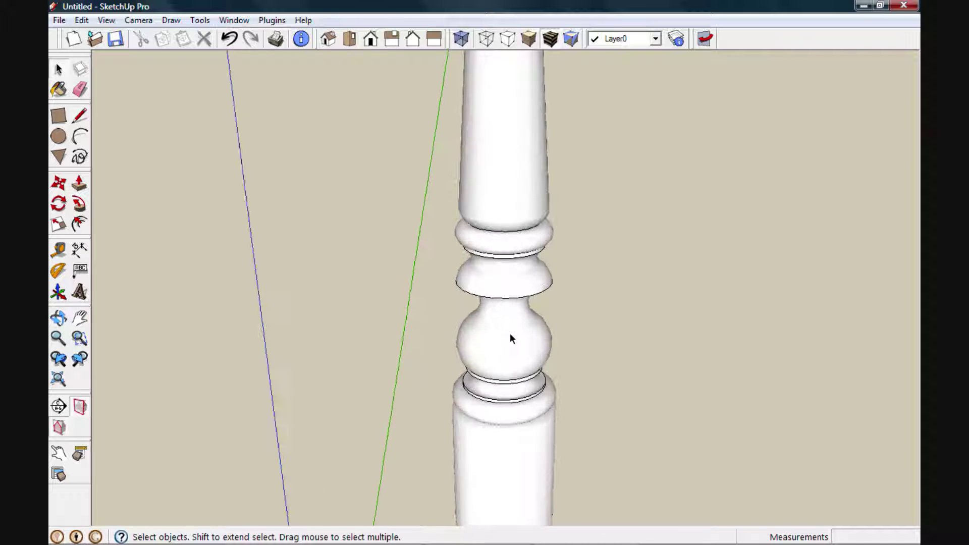
{"action": "scroll", "coordinate": [511, 335], "scroll_direction": "up", "scroll_amount": 2}
{"action": "middle_click_drag", "start_coordinate": [510, 335], "coordinate": [535, 320]}
{"action": "scroll", "coordinate": [513, 317], "scroll_direction": "down", "scroll_amount": 6}
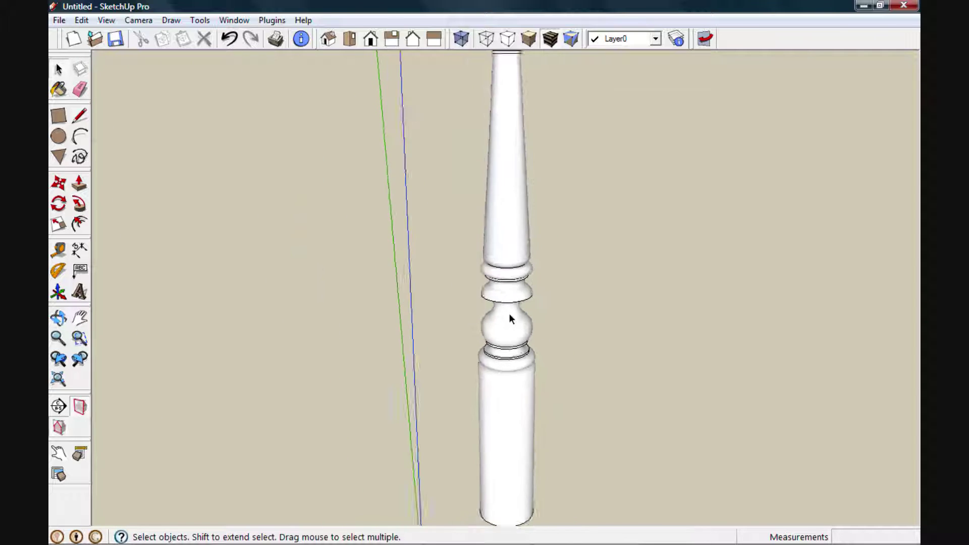
{"action": "scroll", "coordinate": [510, 315], "scroll_direction": "down", "scroll_amount": 2}
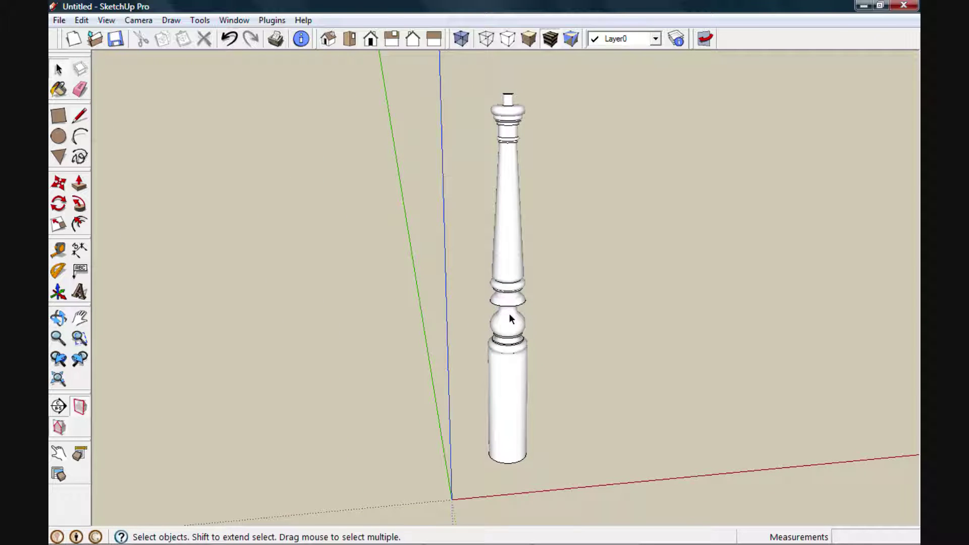
Step: Paint the whole turned baluster with akb-banak wood and zoom in on its grain
{"action": "key", "text": "b"}
{"action": "key", "text": "alt"}
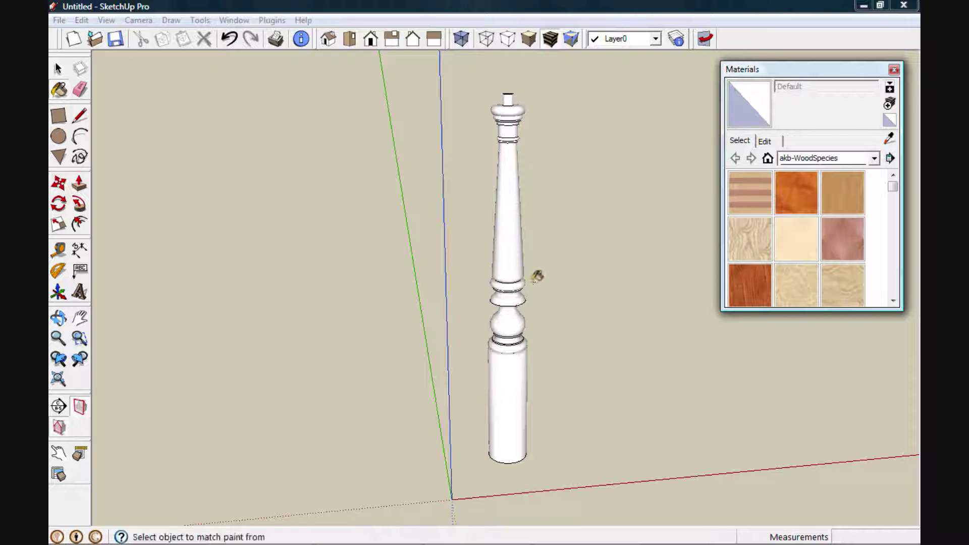
{"action": "left_click", "coordinate": [755, 281]}
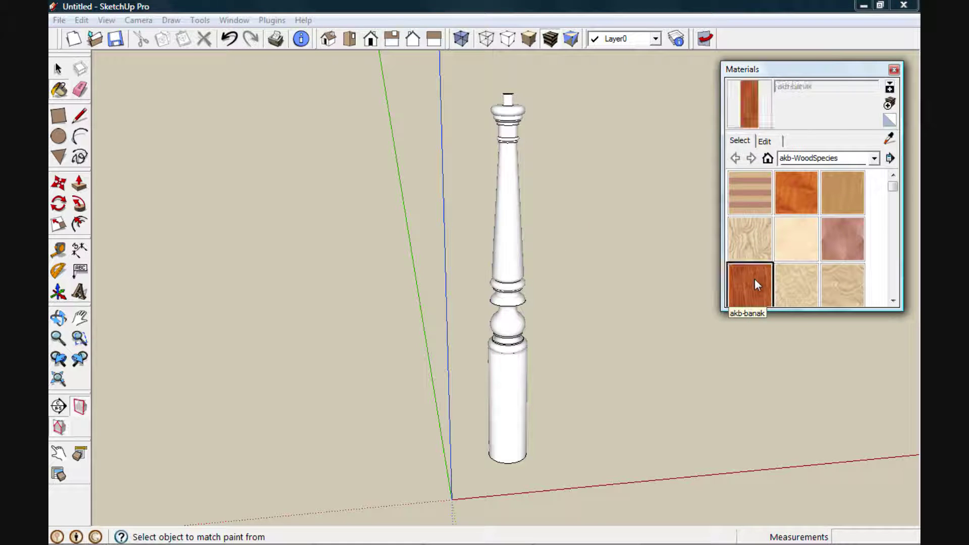
{"action": "left_click", "coordinate": [514, 222]}
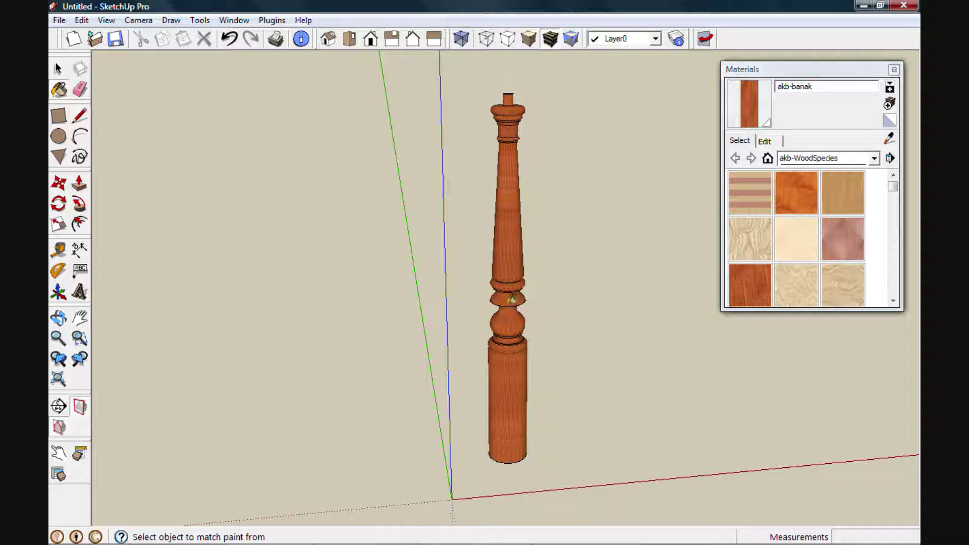
{"action": "scroll", "coordinate": [512, 292], "scroll_direction": "up", "scroll_amount": 5}
{"action": "scroll", "coordinate": [512, 273], "scroll_direction": "up", "scroll_amount": 4}
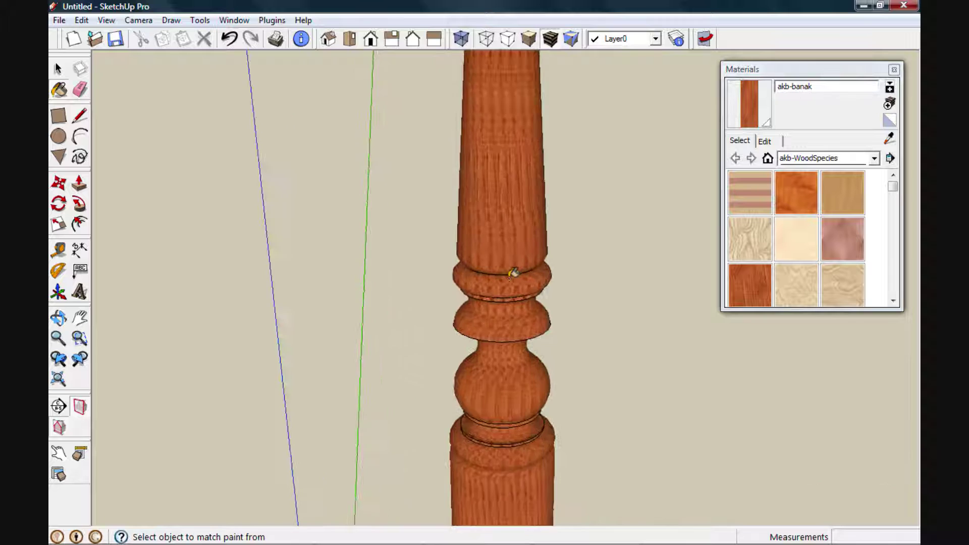
{"action": "scroll", "coordinate": [512, 273], "scroll_direction": "up", "scroll_amount": 2}
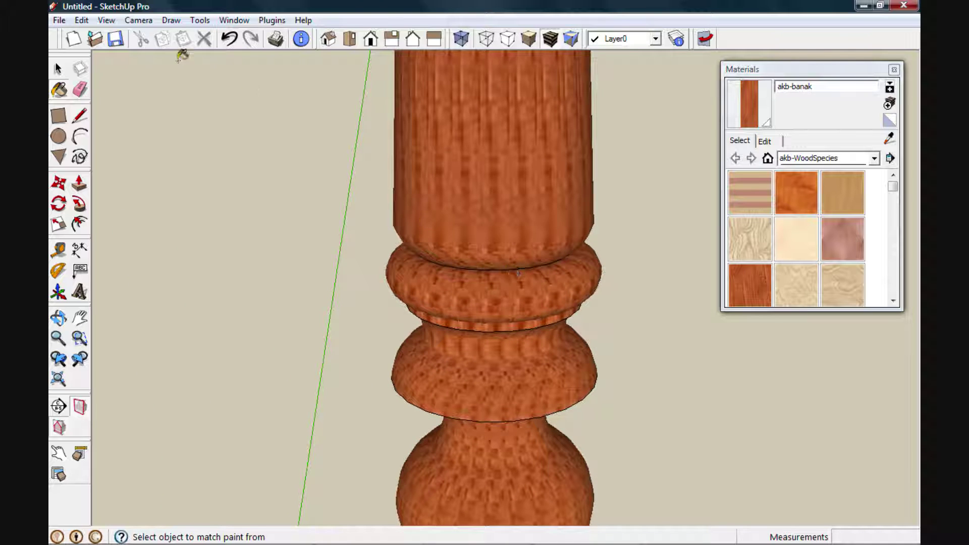
{"action": "left_click", "coordinate": [107, 20]}
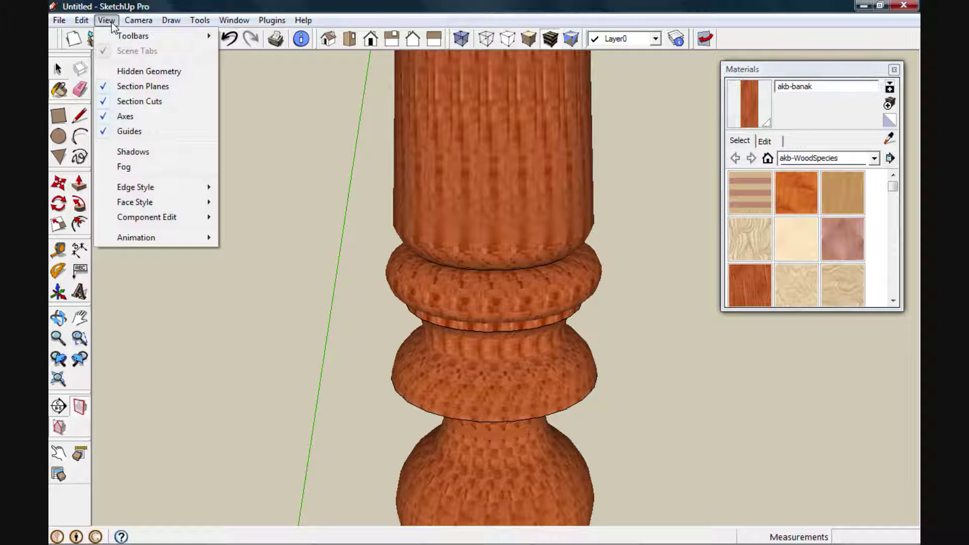
{"action": "left_click", "coordinate": [143, 71]}
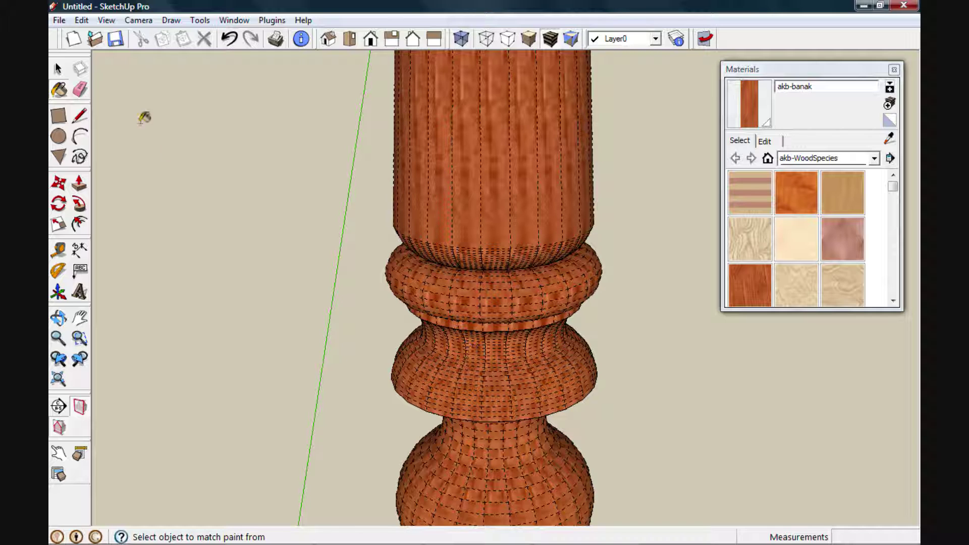
{"action": "left_click", "coordinate": [107, 20]}
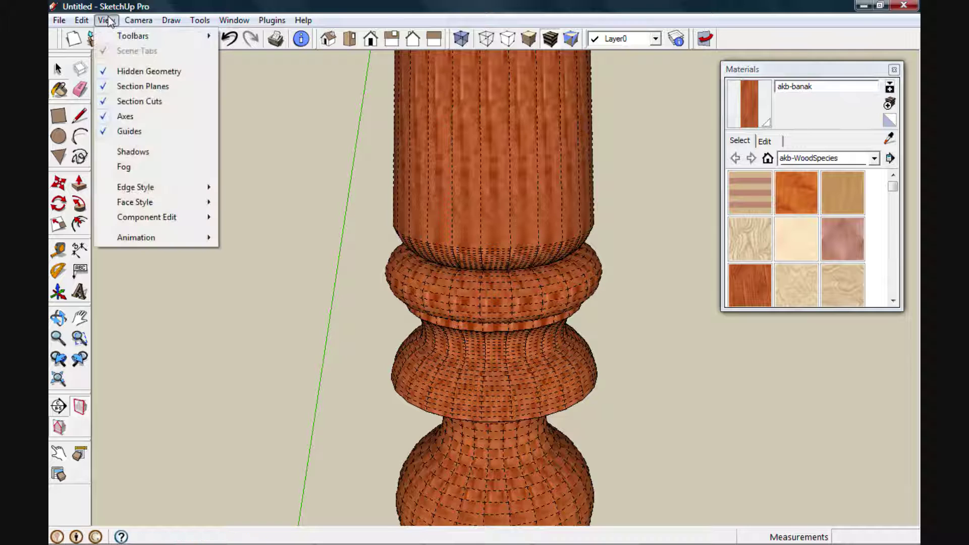
{"action": "left_click", "coordinate": [132, 71]}
{"action": "scroll", "coordinate": [495, 205], "scroll_direction": "down", "scroll_amount": 2}
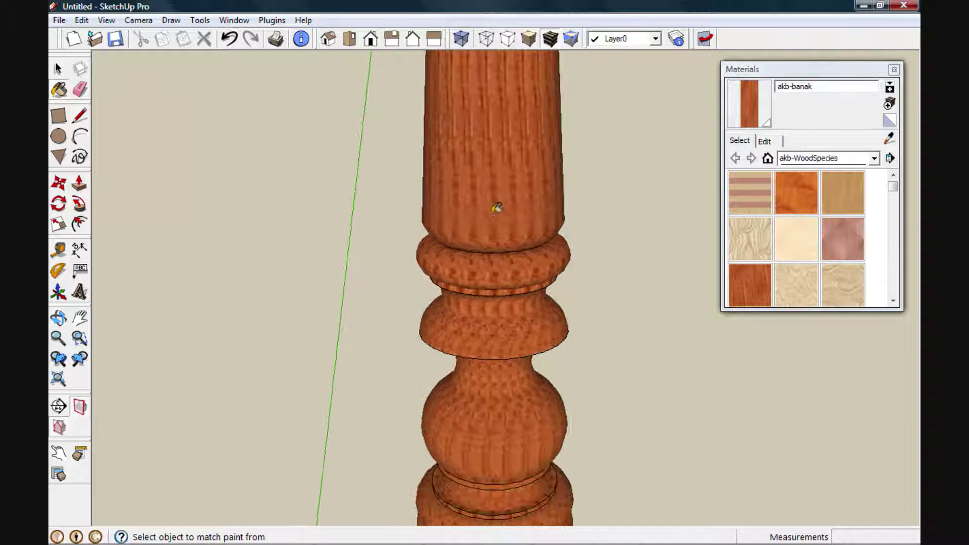
{"action": "scroll", "coordinate": [497, 208], "scroll_direction": "down", "scroll_amount": 5}
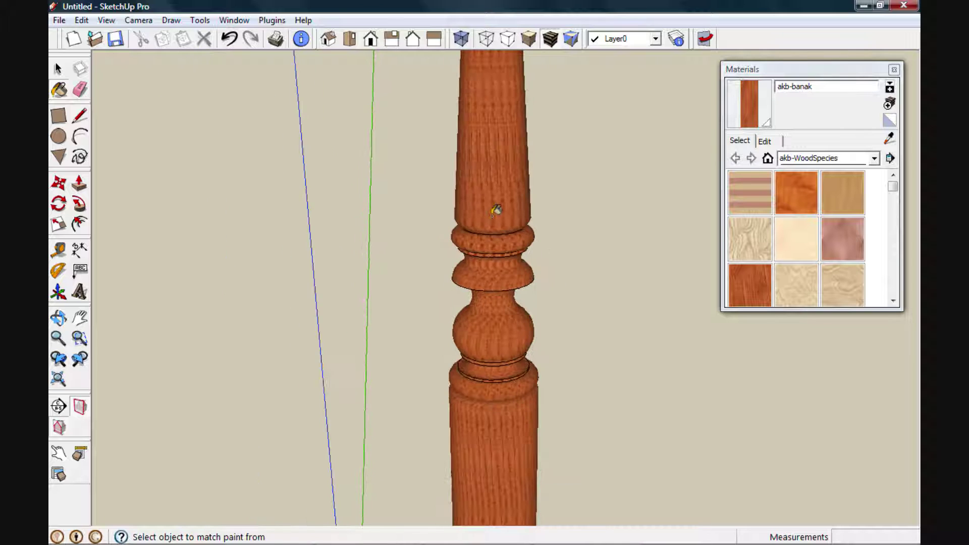
{"action": "scroll", "coordinate": [494, 214], "scroll_direction": "down", "scroll_amount": 5}
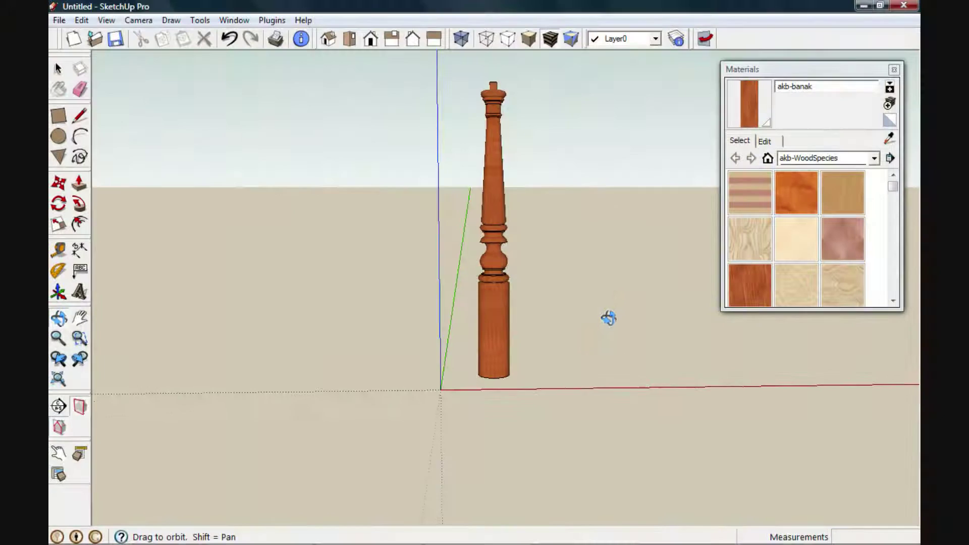
Step: Draw an upright rectangular panel to the right of the baluster
{"action": "key", "text": "b"}
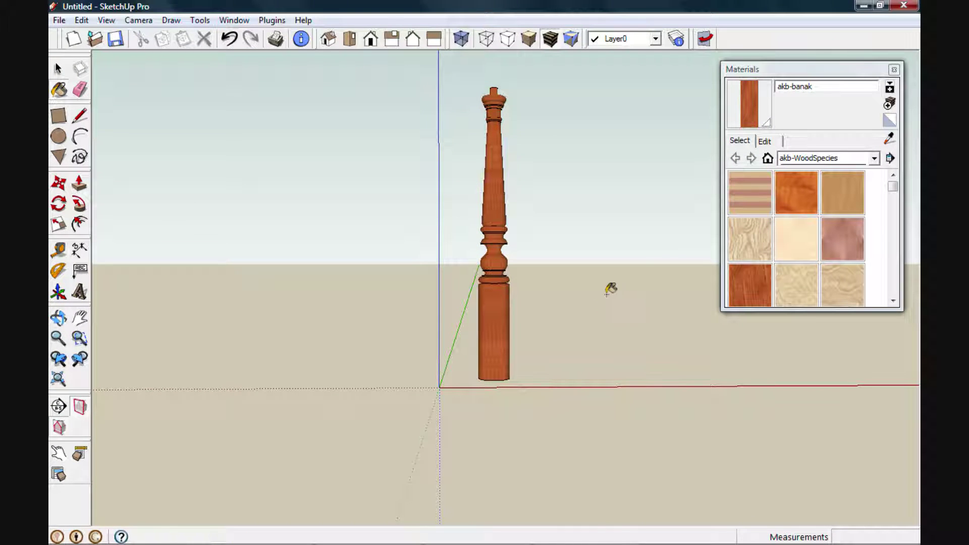
{"action": "key", "text": "r"}
{"action": "left_click", "coordinate": [587, 216]}
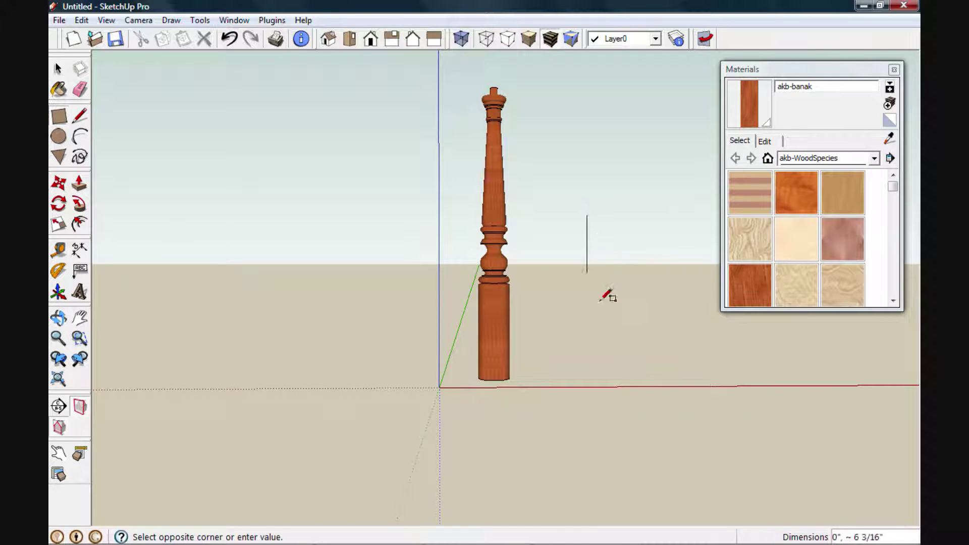
{"action": "left_click", "coordinate": [663, 401]}
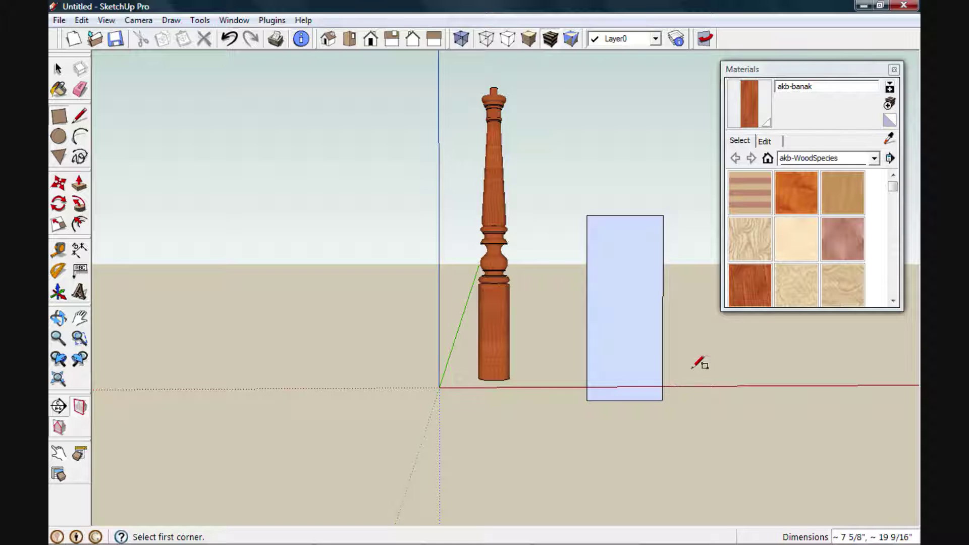
Step: Paint the new panel with the akb-banak wood material
{"action": "left_click", "coordinate": [743, 290]}
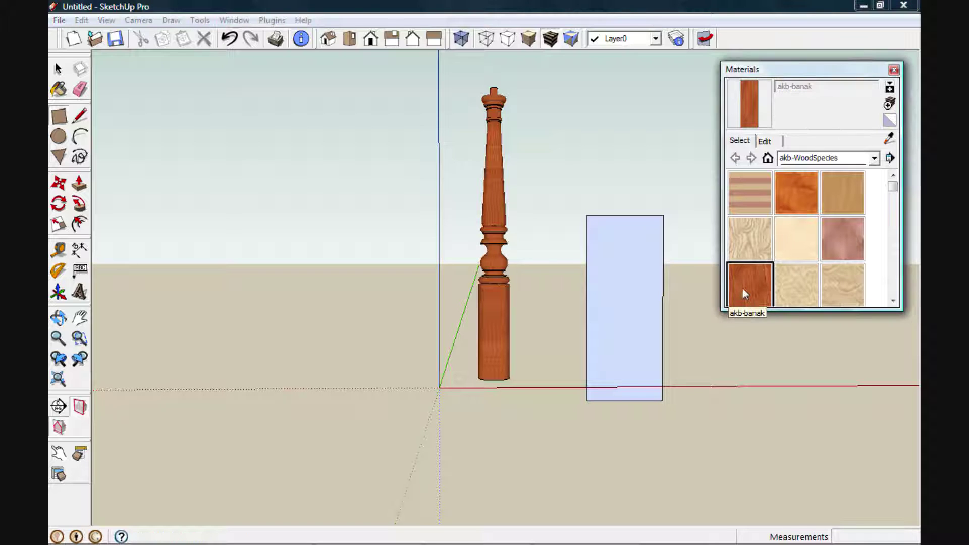
{"action": "left_click", "coordinate": [628, 272]}
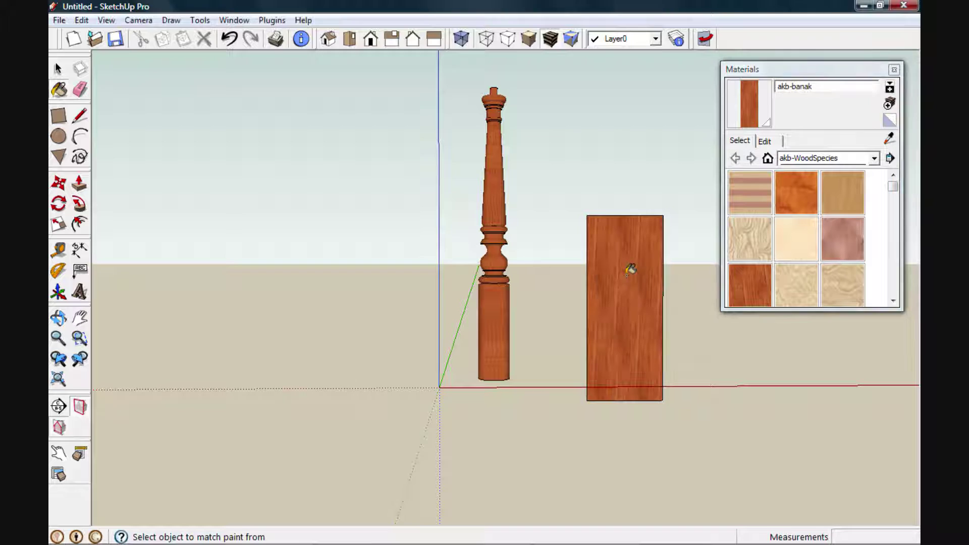
{"action": "mouse_move", "coordinate": [628, 271]}
{"action": "middle_mouse_down"}
{"action": "mouse_move", "coordinate": [651, 295]}
{"action": "mouse_move", "coordinate": [873, 328]}
{"action": "mouse_move", "coordinate": [674, 322]}
{"action": "mouse_move", "coordinate": [644, 303]}
{"action": "middle_mouse_up"}
{"action": "key", "text": "b"}
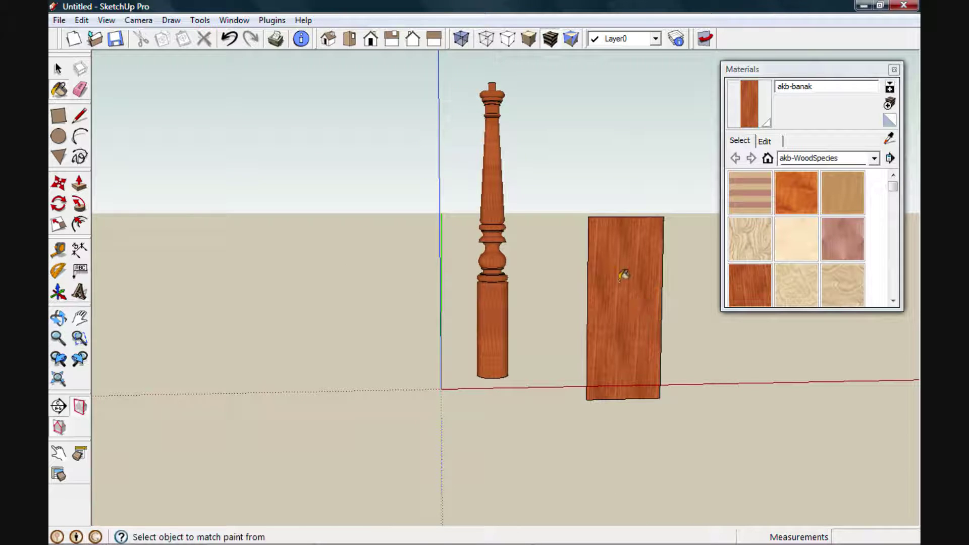
Step: Set the wood panel's texture to Projected
{"action": "right_click", "coordinate": [622, 274]}
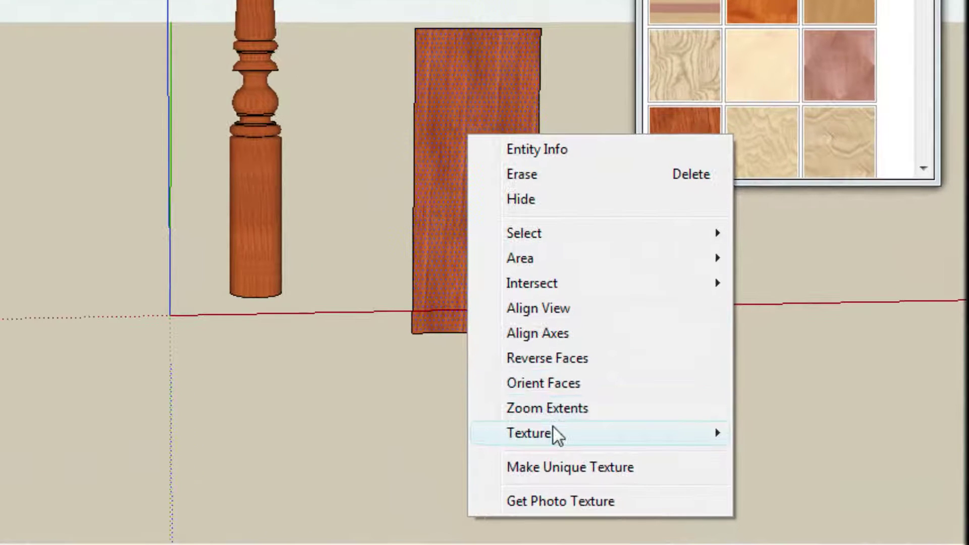
{"action": "mouse_move", "coordinate": [553, 427]}
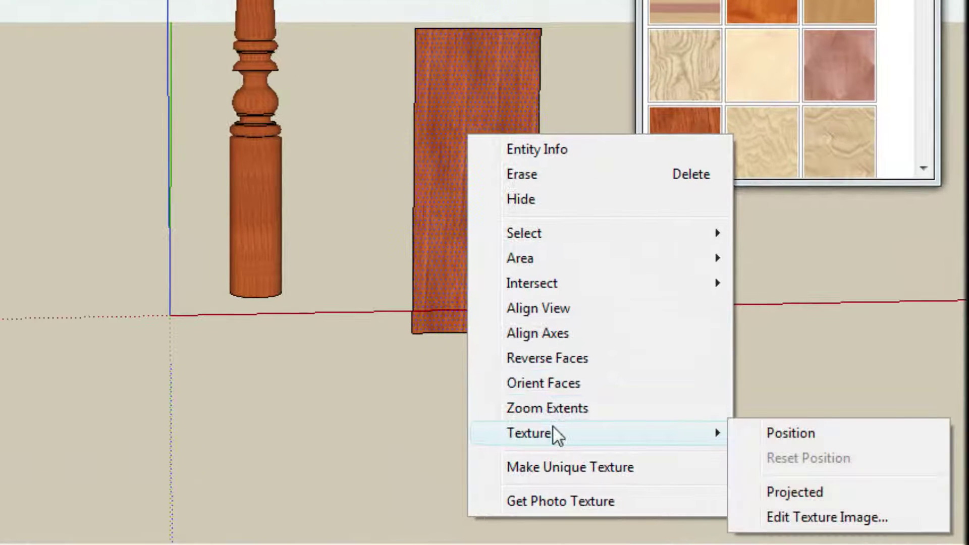
{"action": "left_click", "coordinate": [801, 492]}
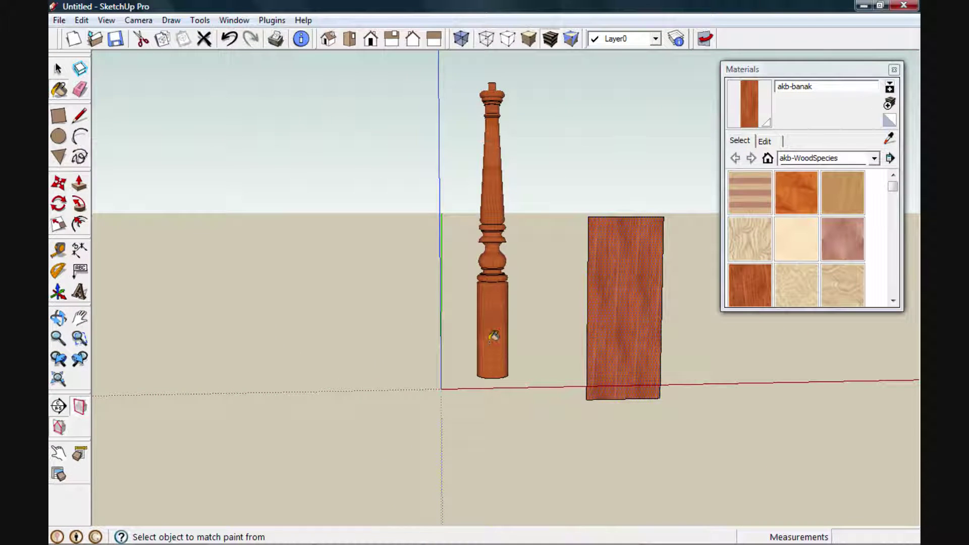
Step: Paint all the faces inside the baluster component with the projected grain and inspect the result
{"action": "key", "text": "space"}
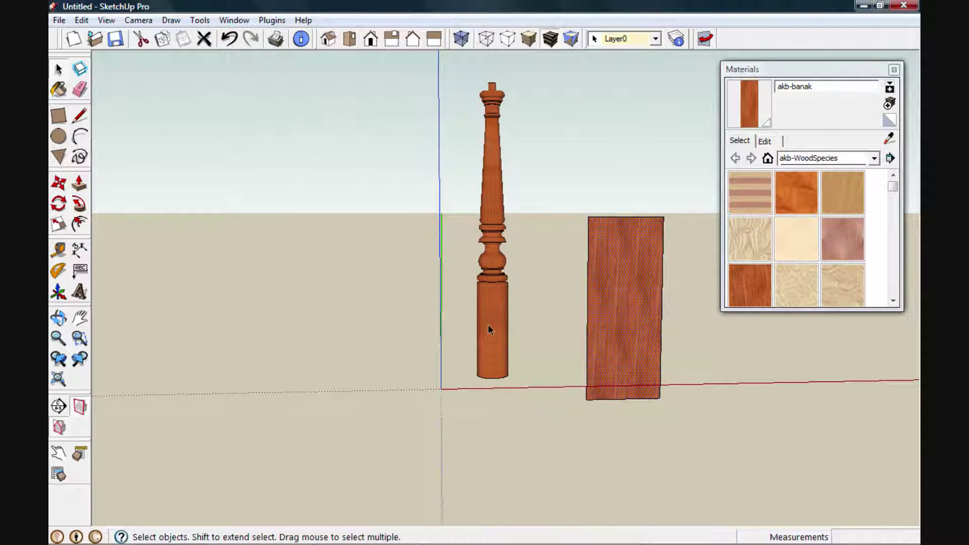
{"action": "double_click", "coordinate": [488, 324]}
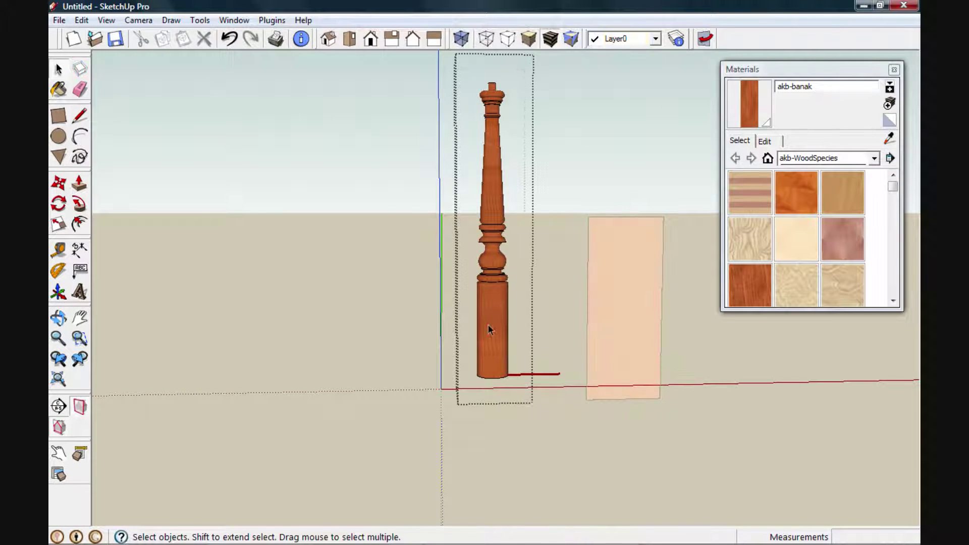
{"action": "left_click_drag", "start_coordinate": [463, 64], "coordinate": [534, 410]}
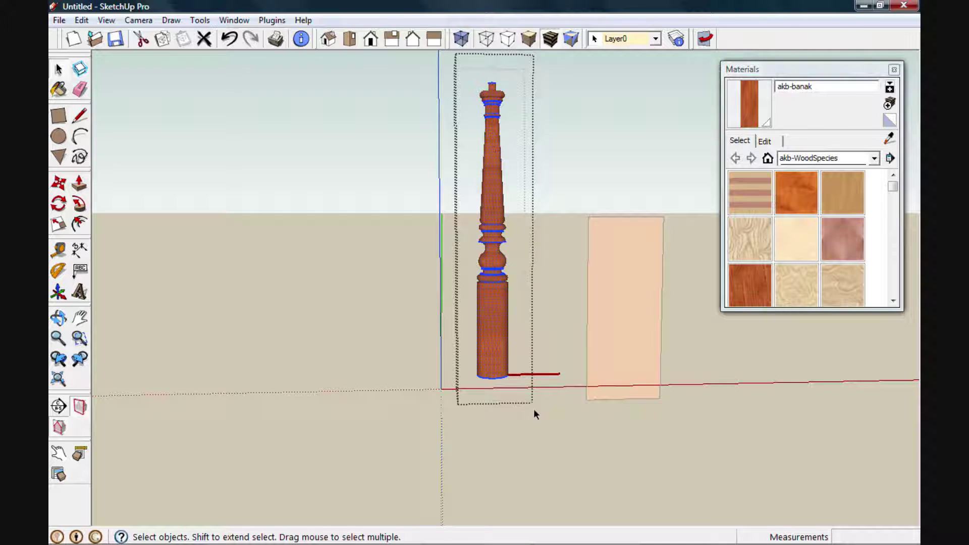
{"action": "key", "text": "b"}
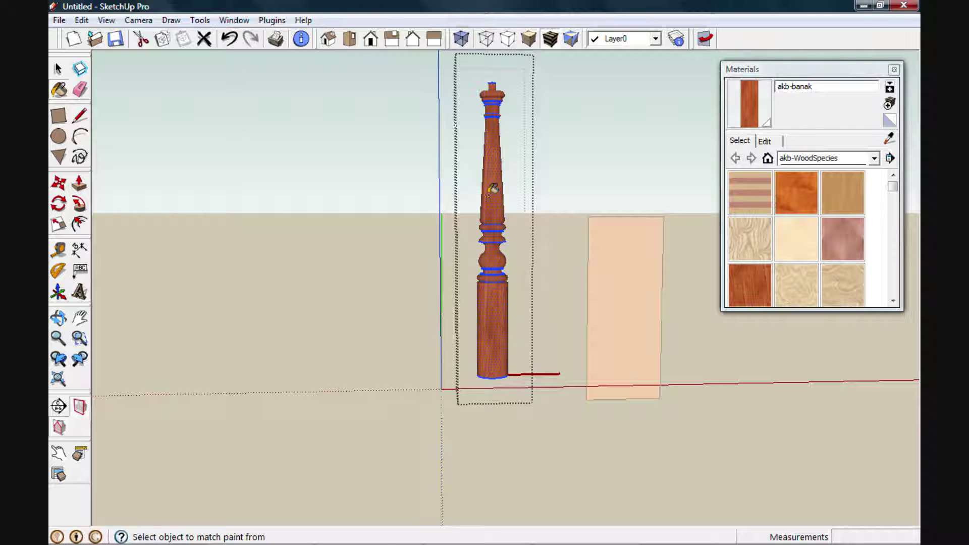
{"action": "key", "text": "space"}
{"action": "left_click", "coordinate": [414, 182]}
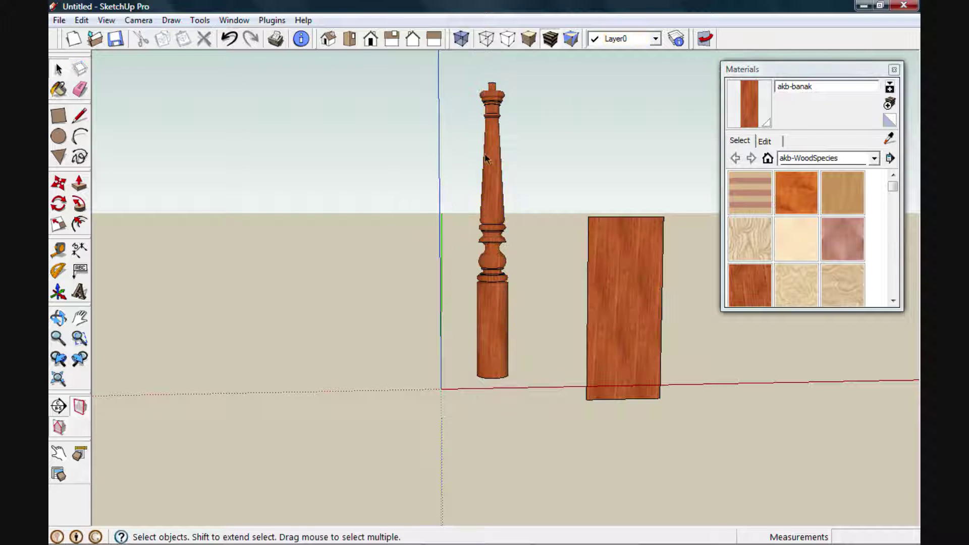
{"action": "scroll", "coordinate": [486, 146], "scroll_direction": "up", "scroll_amount": 3}
{"action": "middle_click_drag", "start_coordinate": [486, 138], "coordinate": [498, 351]}
{"action": "scroll", "coordinate": [417, 371], "scroll_direction": "up", "scroll_amount": 4}
{"action": "middle_click_drag", "start_coordinate": [420, 380], "coordinate": [404, 430]}
{"action": "scroll", "coordinate": [407, 440], "scroll_direction": "down", "scroll_amount": 6}
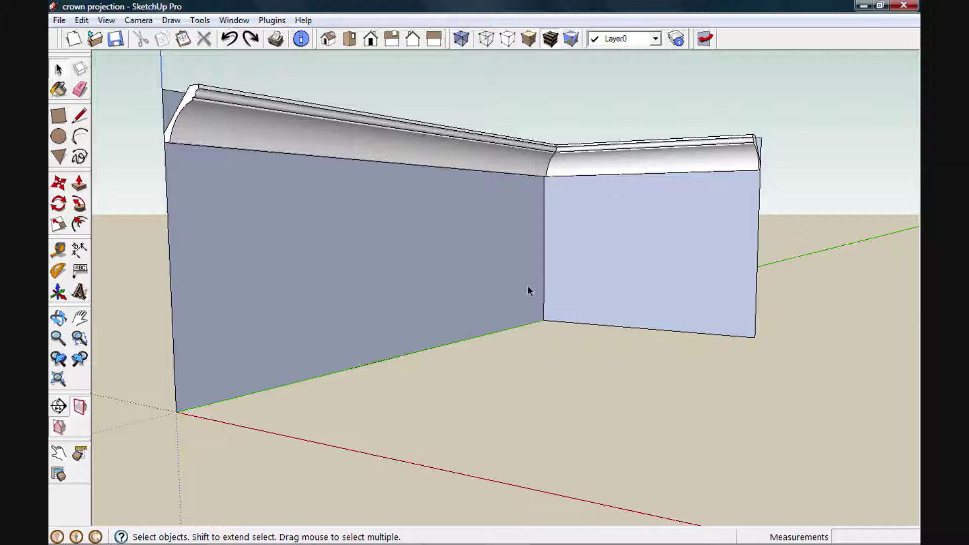
Step: Draw a rectangle along the red axis in front of the walls
{"action": "scroll", "coordinate": [527, 286], "scroll_direction": "down", "scroll_amount": 5}
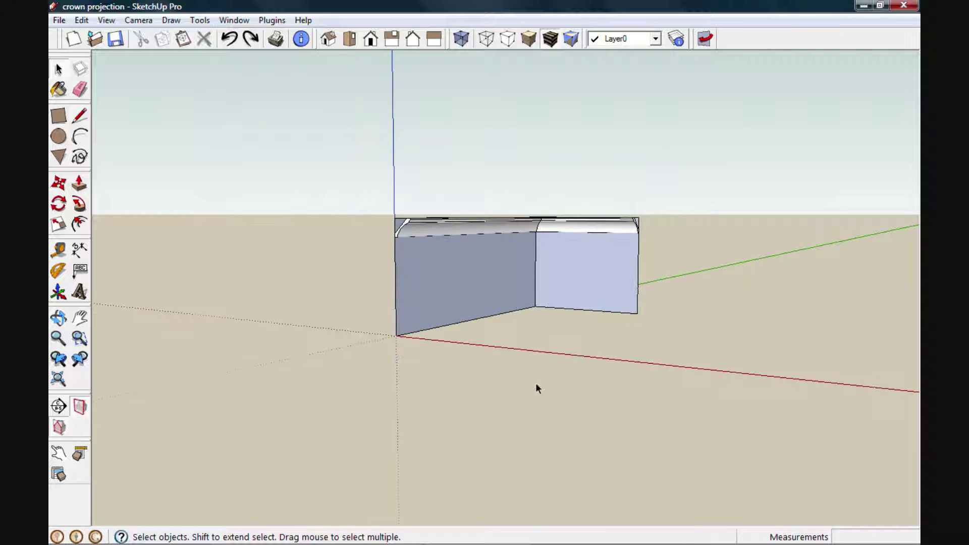
{"action": "middle_click_drag", "start_coordinate": [537, 389], "coordinate": [606, 375]}
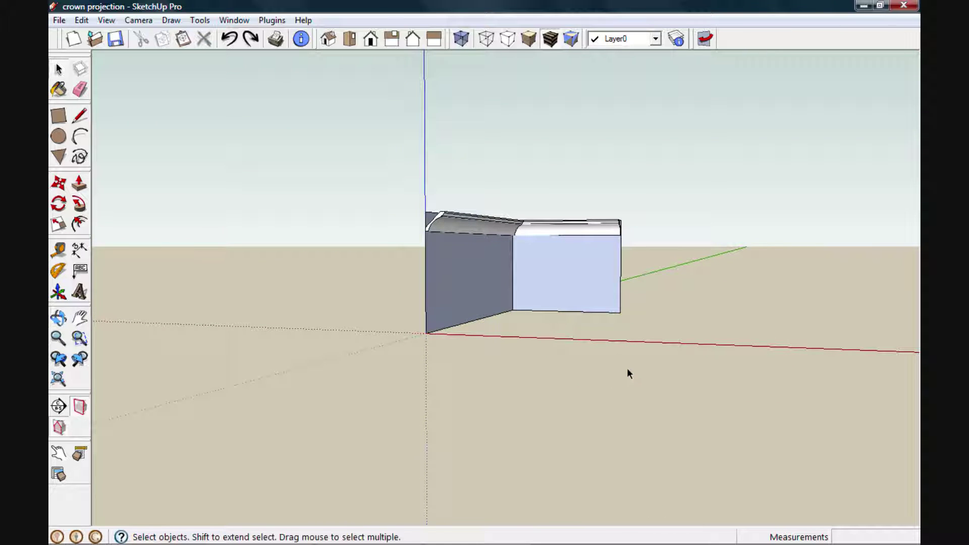
{"action": "key", "text": "r"}
{"action": "left_click", "coordinate": [637, 341]}
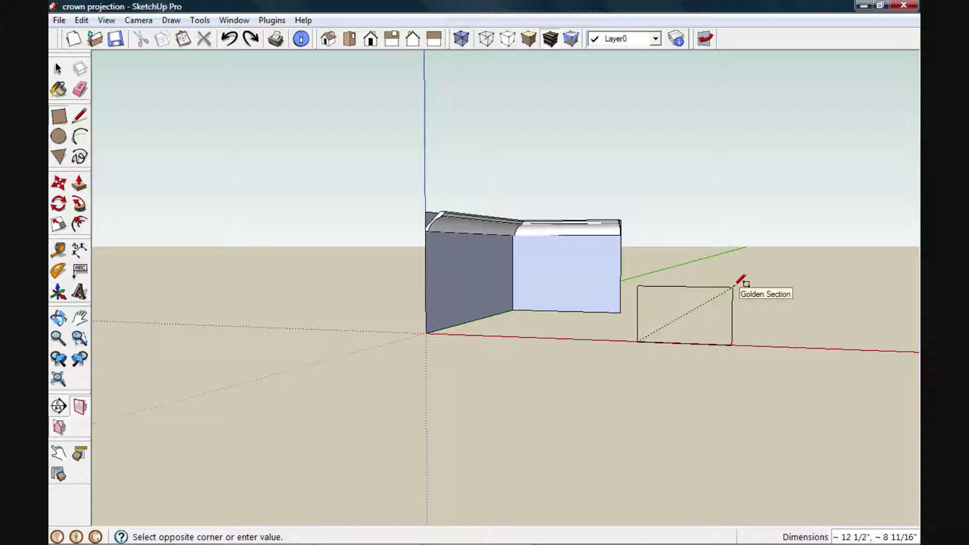
{"action": "left_click", "coordinate": [732, 287]}
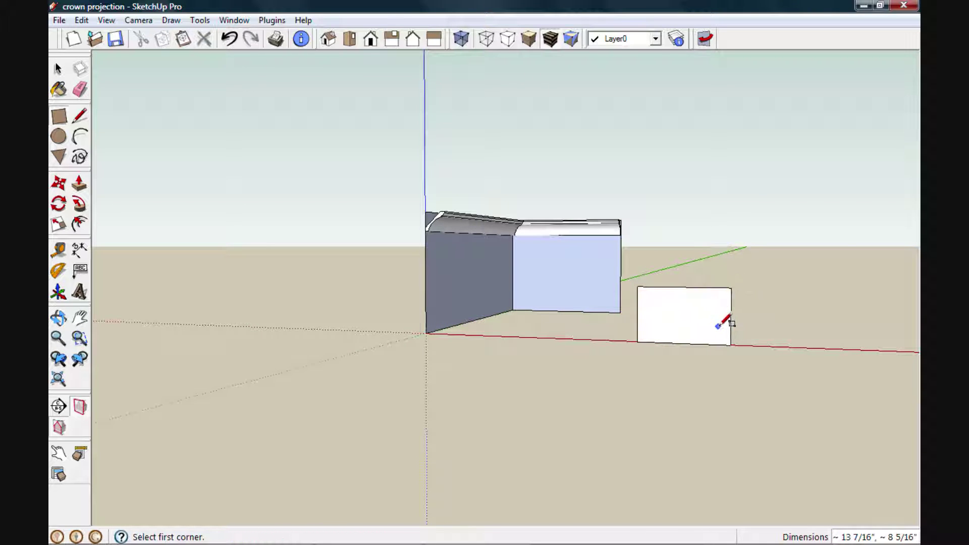
Step: Paint the new rectangle with the akb-birch wood material
{"action": "middle_click_drag", "start_coordinate": [724, 325], "coordinate": [516, 390]}
{"action": "scroll", "coordinate": [515, 389], "scroll_direction": "up", "scroll_amount": 3}
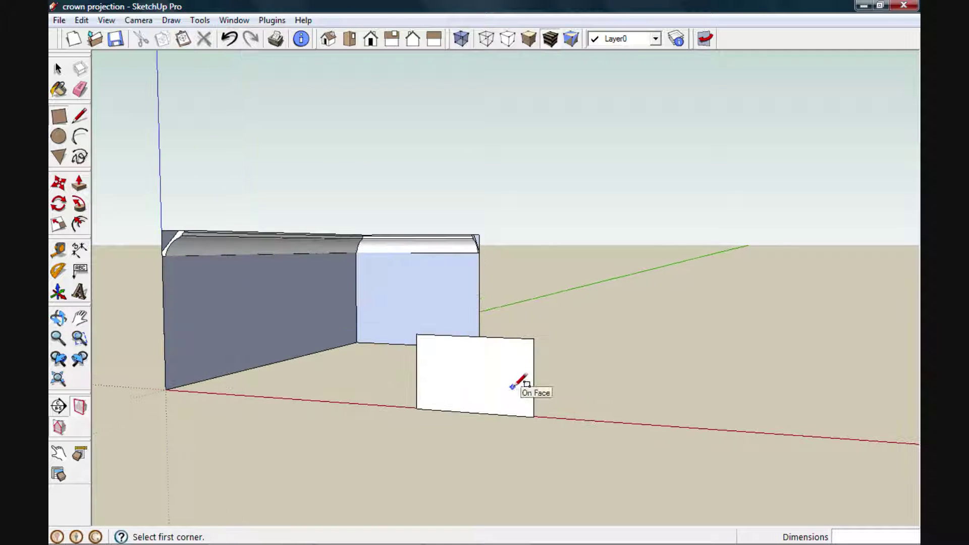
{"action": "key", "text": "b"}
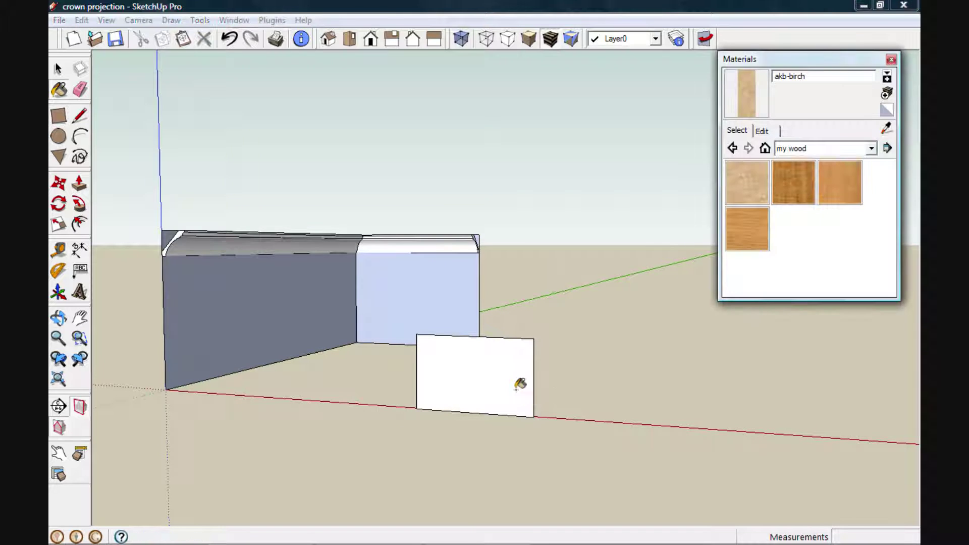
{"action": "left_click", "coordinate": [752, 177]}
{"action": "left_click", "coordinate": [481, 373]}
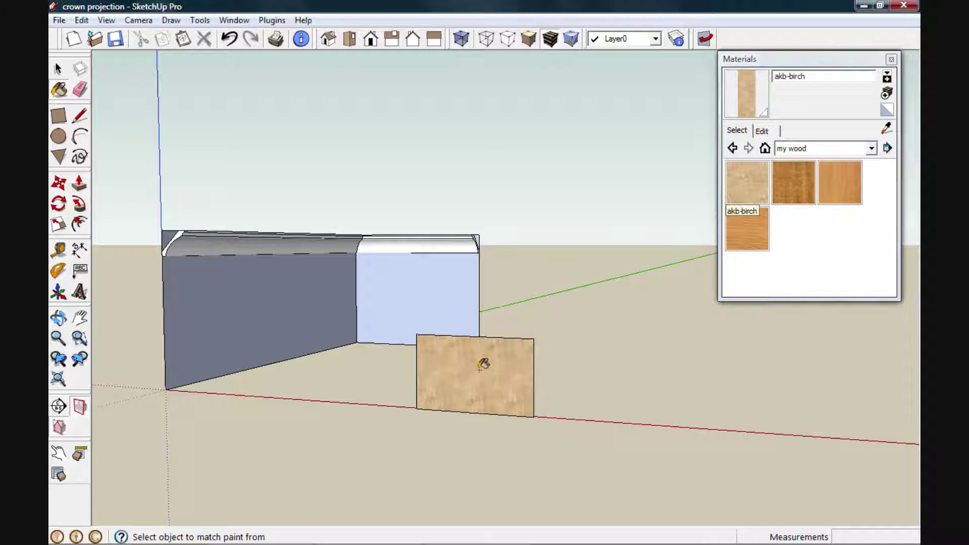
{"action": "scroll", "coordinate": [479, 376], "scroll_direction": "up", "scroll_amount": 3}
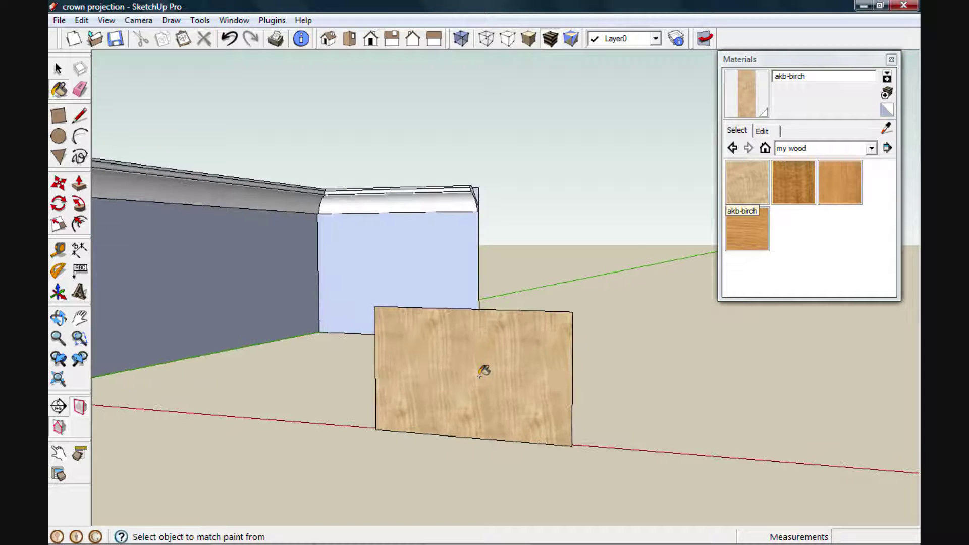
{"action": "right_click", "coordinate": [480, 377]}
{"action": "mouse_move", "coordinate": [563, 326]}
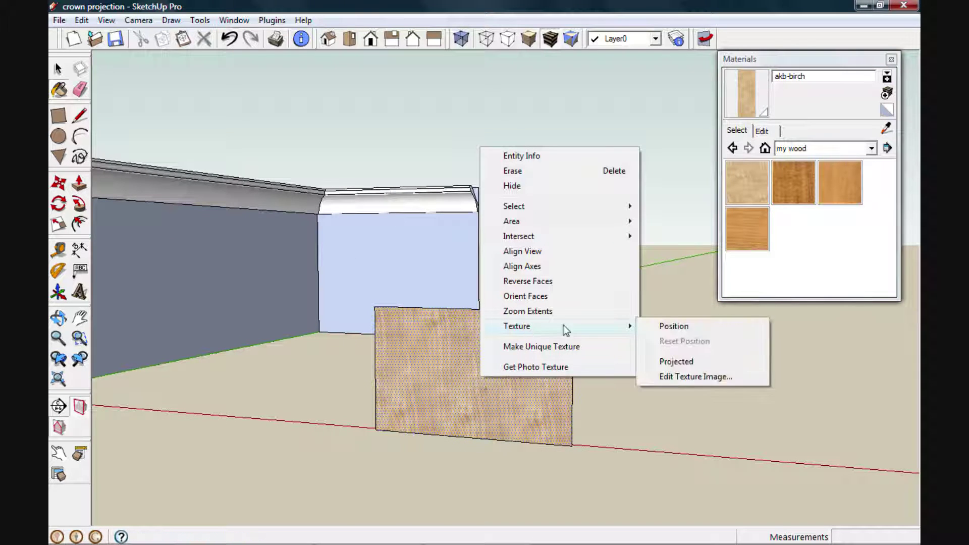
Step: Reposition the birch texture so its grain is rotated to run nearly horizontal
{"action": "left_click", "coordinate": [667, 329]}
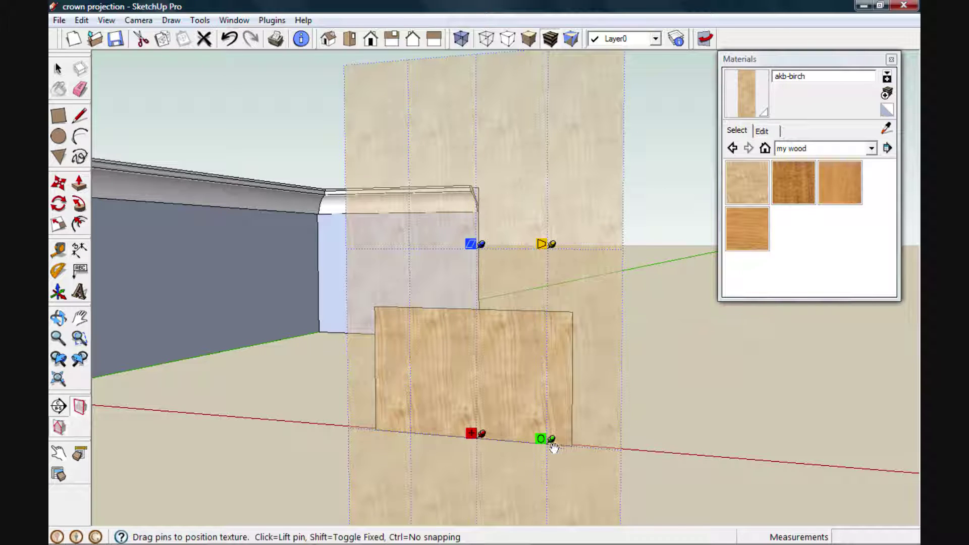
{"action": "scroll", "coordinate": [539, 446], "scroll_direction": "up", "scroll_amount": 2}
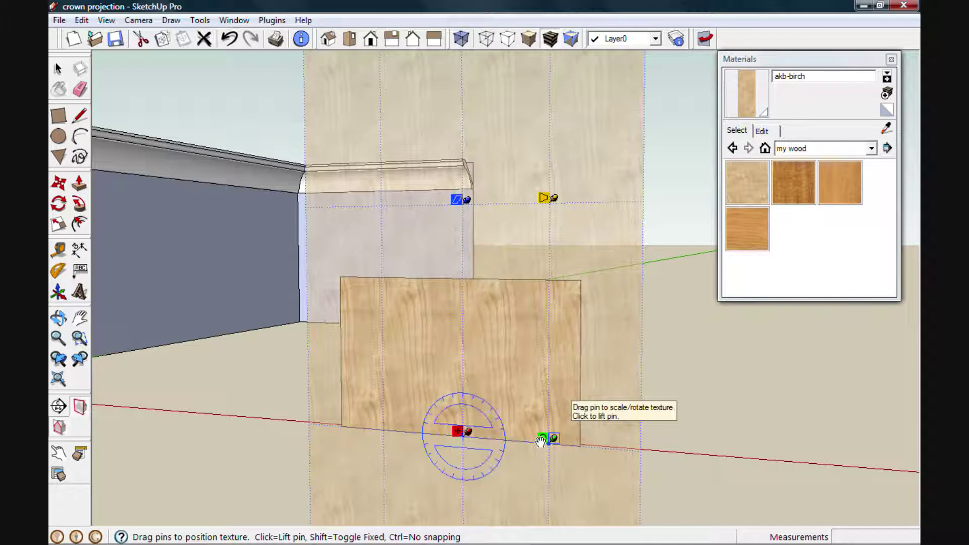
{"action": "left_click_drag", "start_coordinate": [544, 435], "coordinate": [449, 346]}
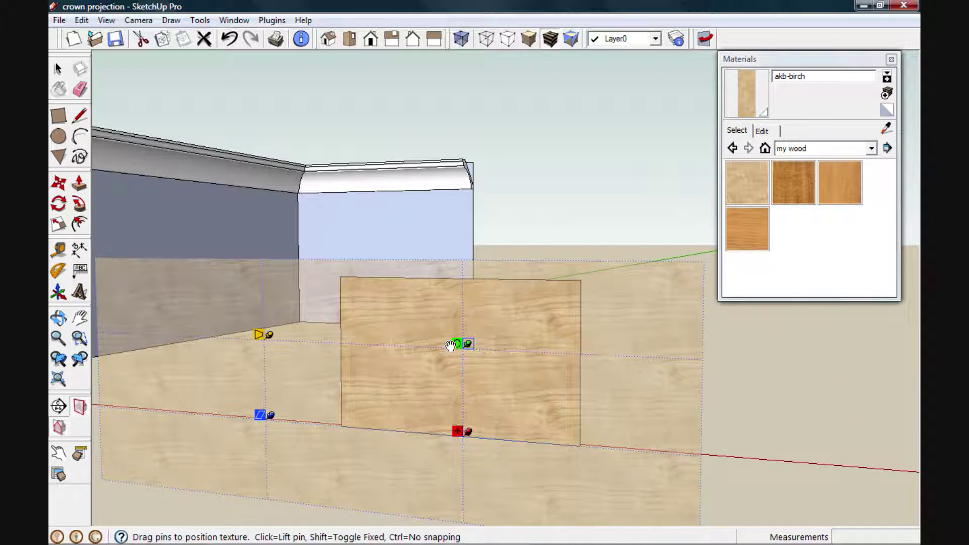
{"action": "left_click", "coordinate": [519, 244]}
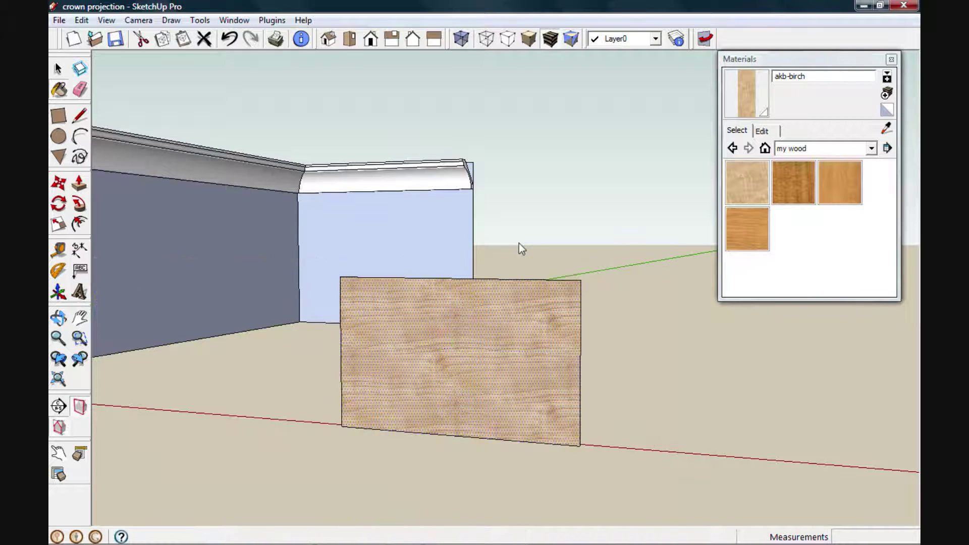
{"action": "key", "text": "b"}
{"action": "key", "text": "alt"}
Step: Set the board's birch texture to Projected
{"action": "right_click", "coordinate": [462, 340]}
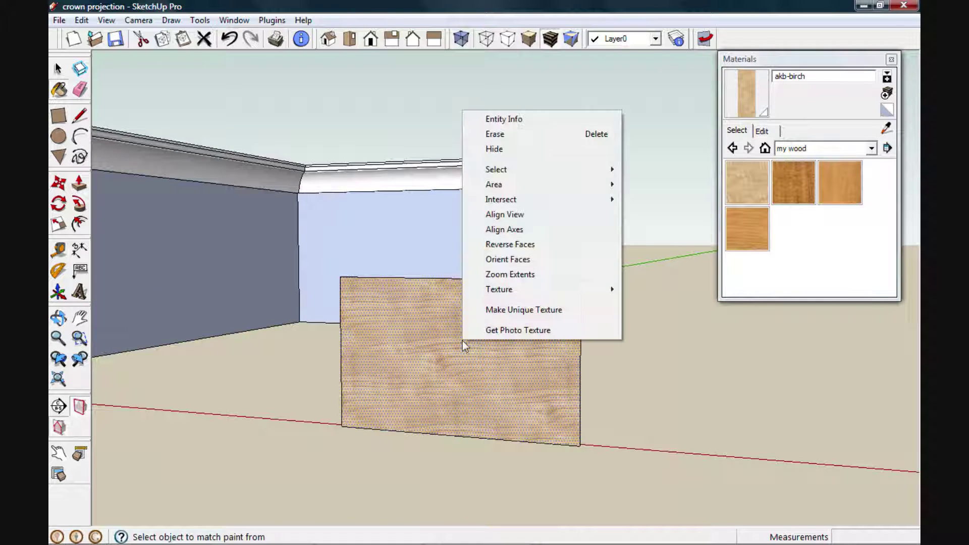
{"action": "mouse_move", "coordinate": [571, 293]}
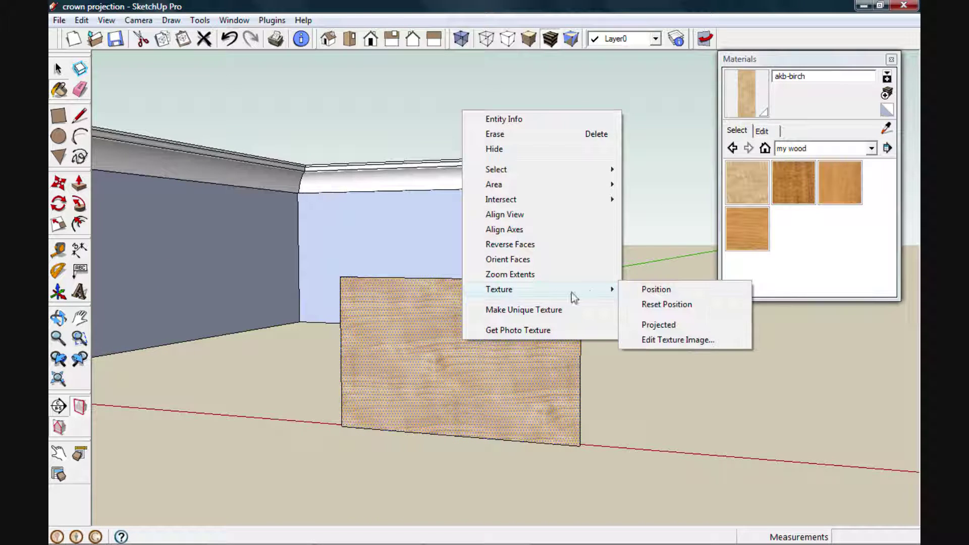
{"action": "left_click", "coordinate": [648, 326]}
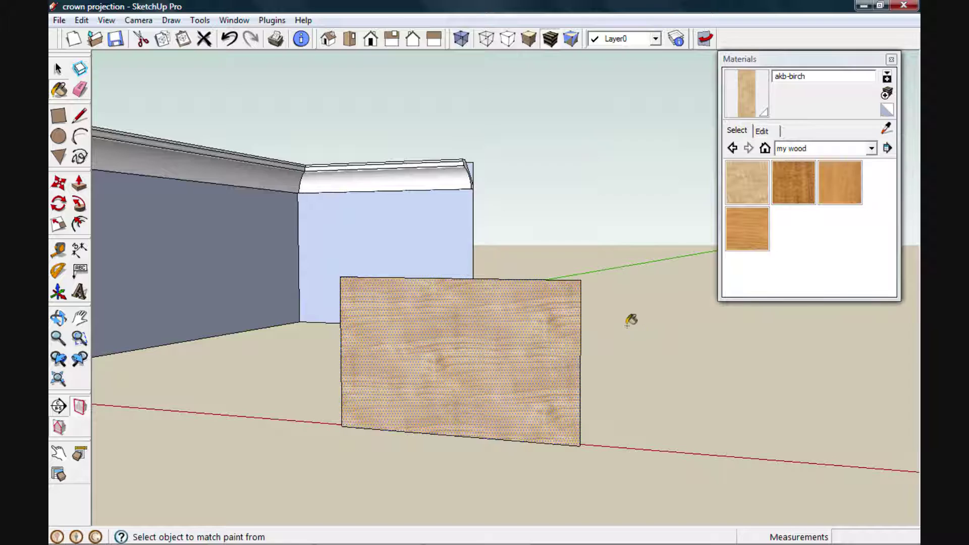
Step: Sample the projected birch texture from the board as the current paint
{"action": "left_click", "coordinate": [492, 322]}
{"action": "scroll", "coordinate": [578, 278], "scroll_direction": "down", "scroll_amount": 1}
{"action": "scroll", "coordinate": [596, 295], "scroll_direction": "down", "scroll_amount": 3}
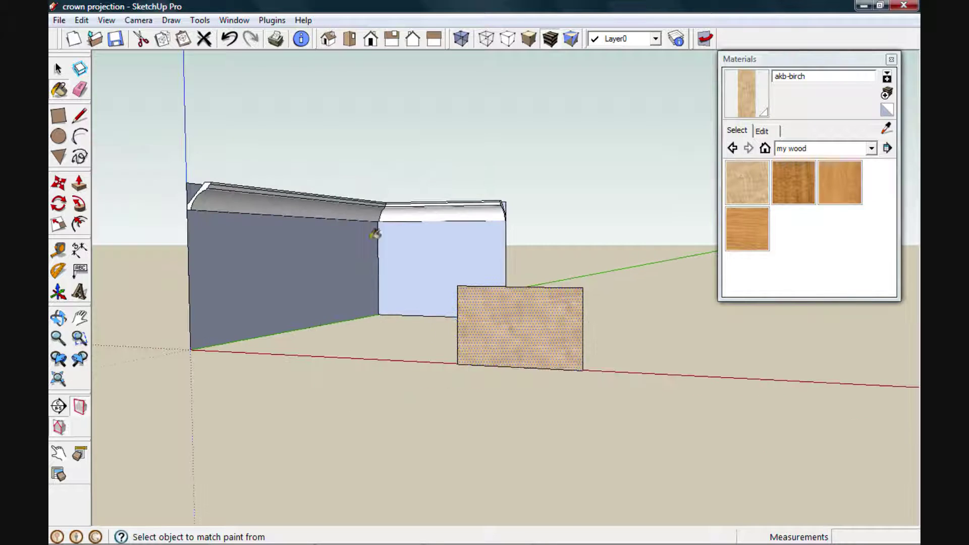
{"action": "scroll", "coordinate": [374, 195], "scroll_direction": "up", "scroll_amount": 5}
{"action": "middle_click_drag", "start_coordinate": [399, 214], "coordinate": [351, 232]}
Step: Paint every face of the crown molding with the sampled projected birch grain
{"action": "left_click", "coordinate": [355, 230]}
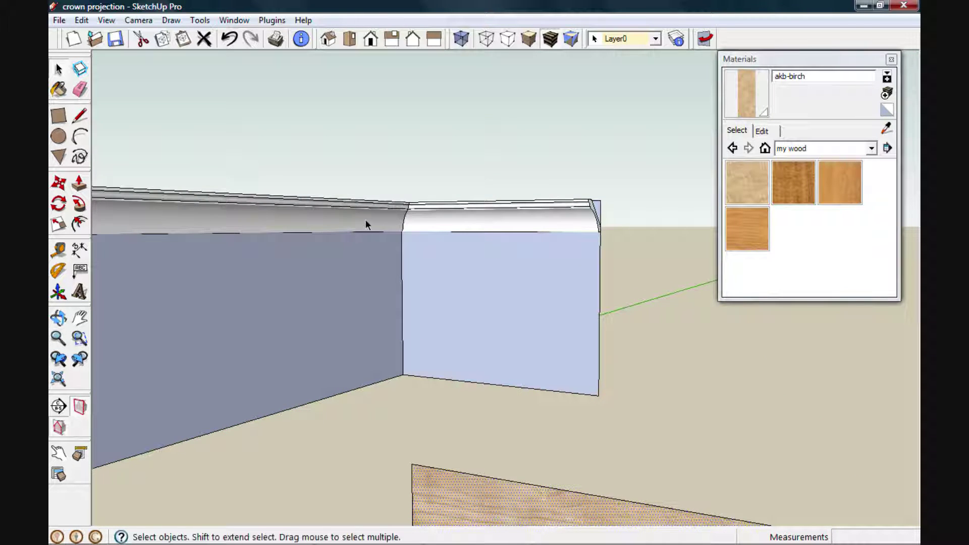
{"action": "double_click", "coordinate": [366, 222]}
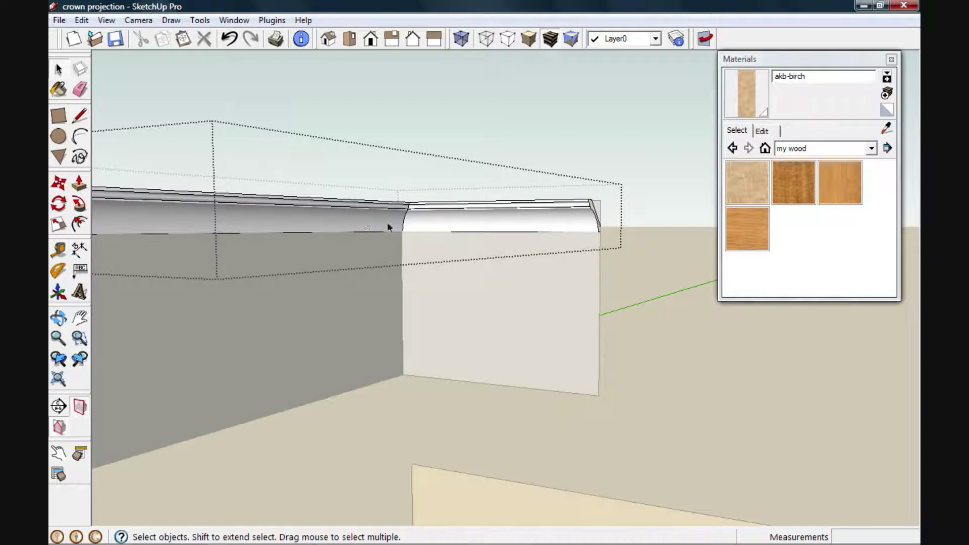
{"action": "triple_click", "coordinate": [383, 226]}
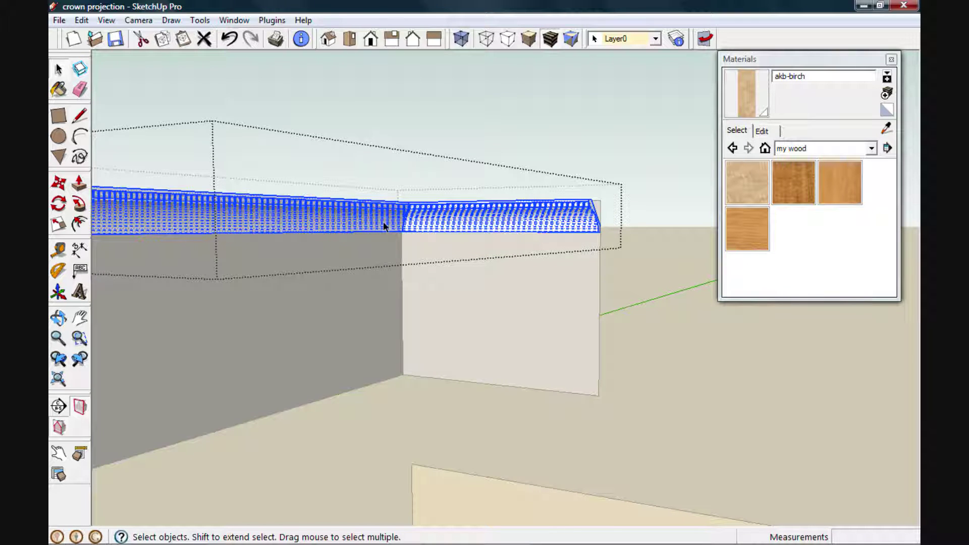
{"action": "key", "text": "b"}
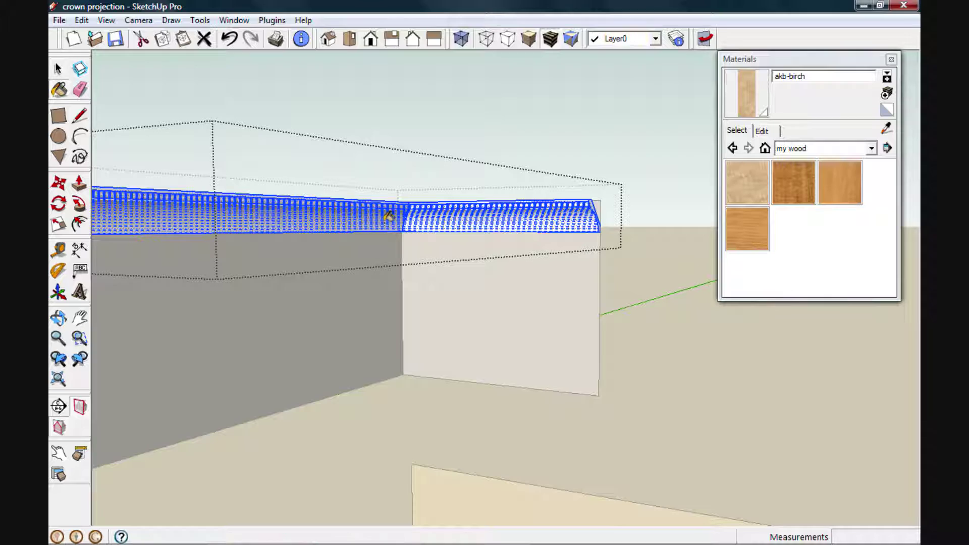
{"action": "key", "text": "alt"}
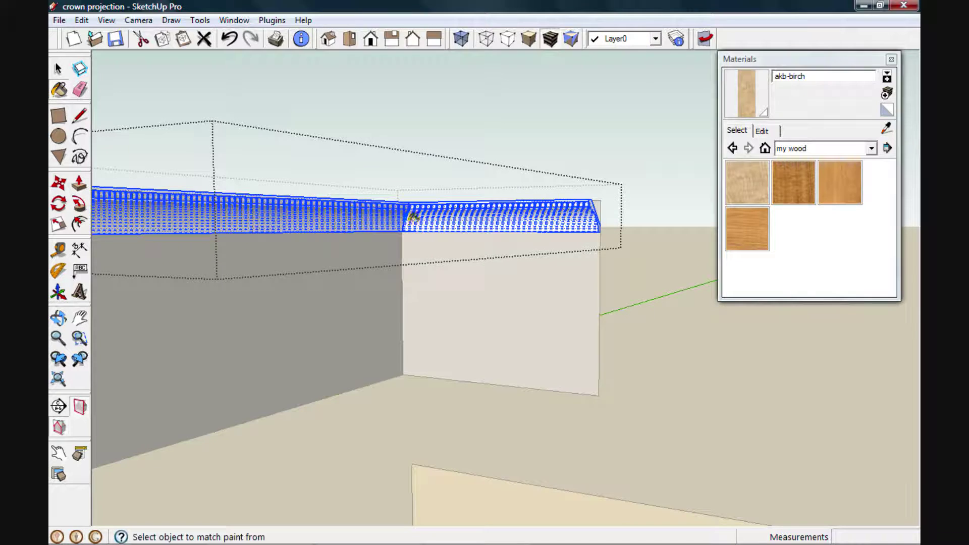
{"action": "left_click", "coordinate": [453, 207], "text": "alt"}
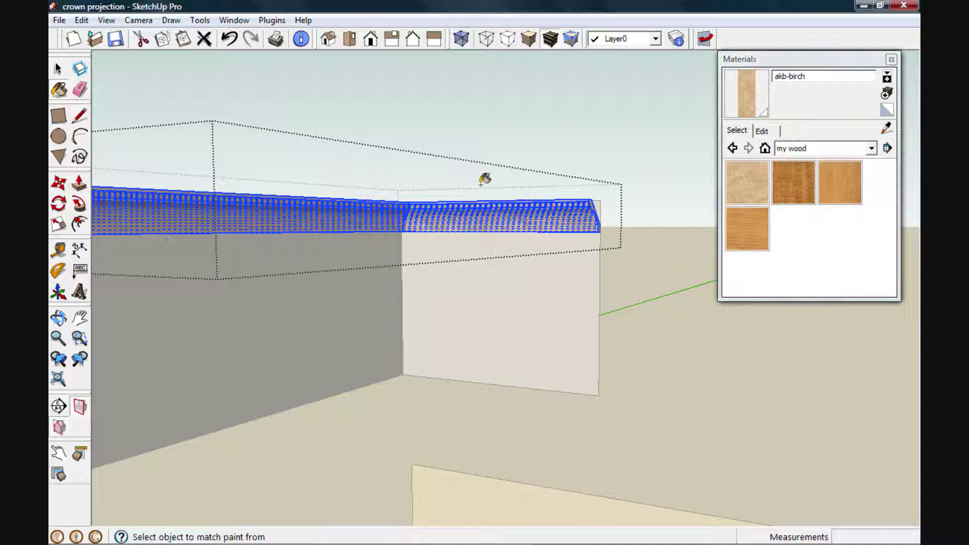
{"action": "key", "text": "space"}
{"action": "left_click", "coordinate": [498, 124]}
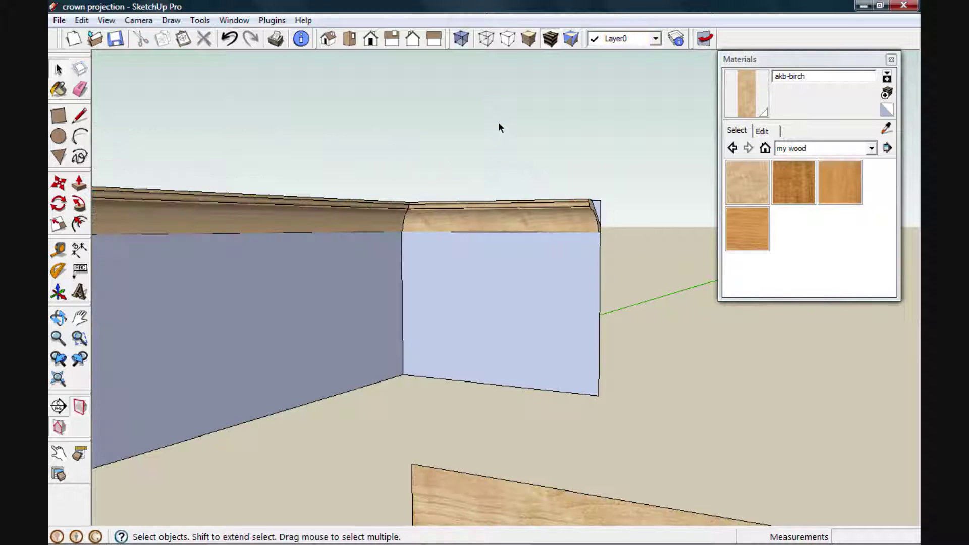
Step: Orbit around the painted molding corner from both sides, then back out to the board
{"action": "scroll", "coordinate": [430, 224], "scroll_direction": "up", "scroll_amount": 4}
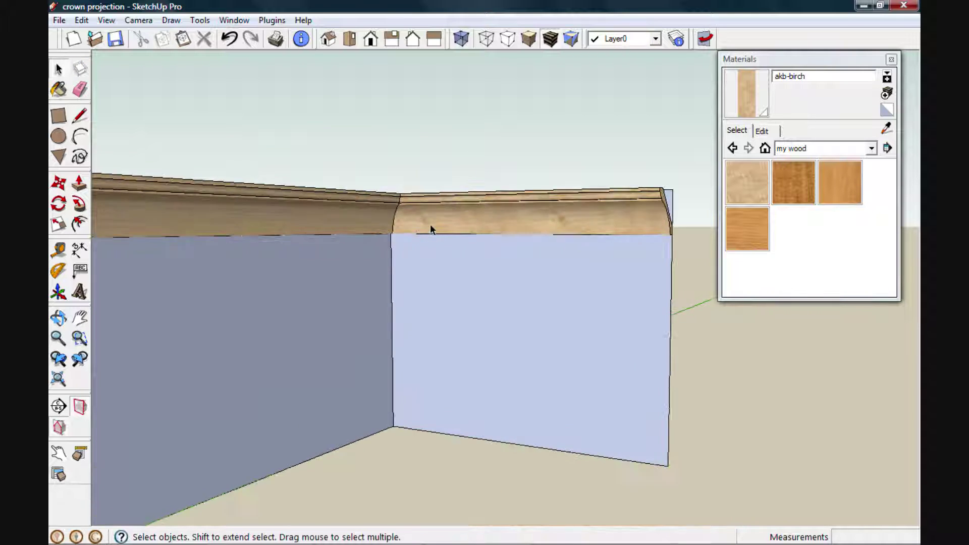
{"action": "mouse_move", "coordinate": [424, 232]}
{"action": "middle_mouse_down"}
{"action": "mouse_move", "coordinate": [454, 225]}
{"action": "mouse_move", "coordinate": [469, 171]}
{"action": "mouse_move", "coordinate": [503, 184]}
{"action": "middle_mouse_up"}
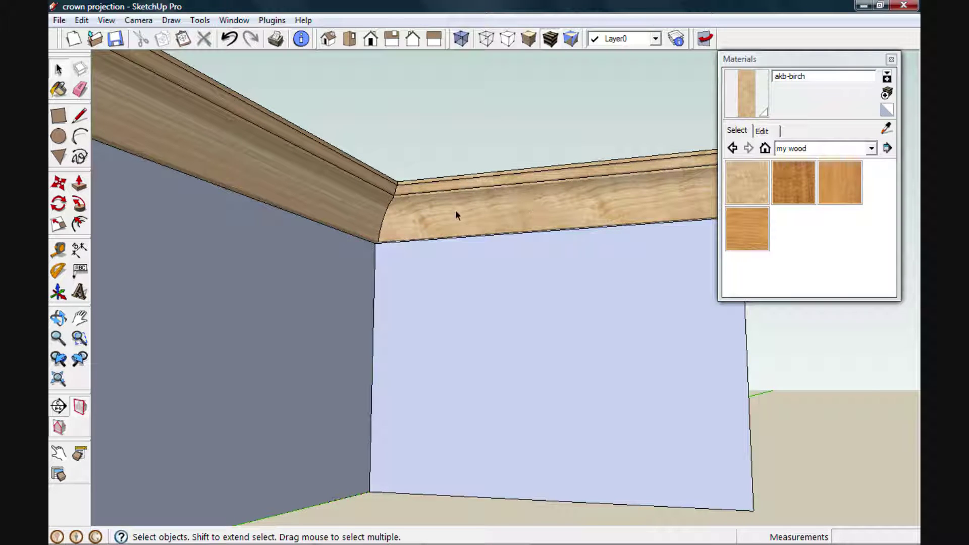
{"action": "middle_click_drag", "start_coordinate": [367, 212], "coordinate": [186, 237]}
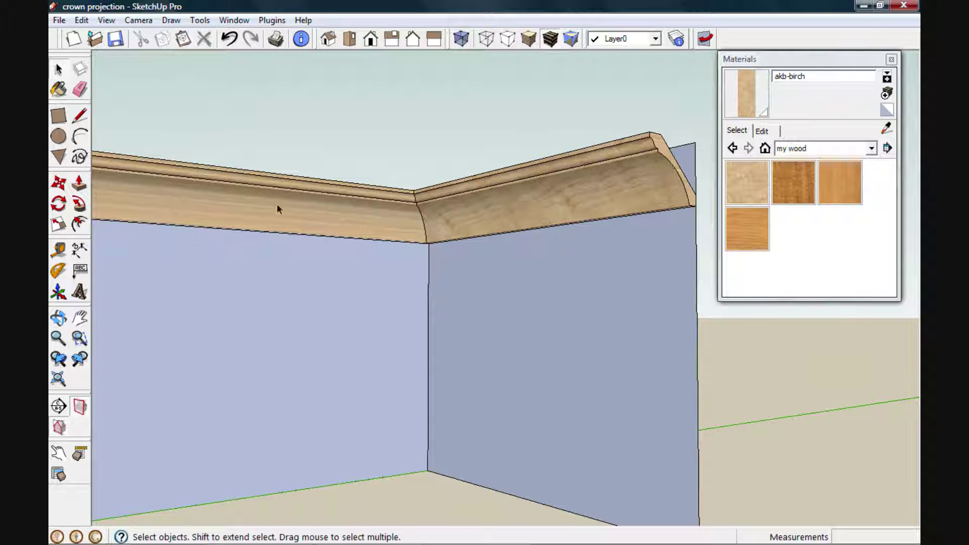
{"action": "scroll", "coordinate": [304, 241], "scroll_direction": "down", "scroll_amount": 4}
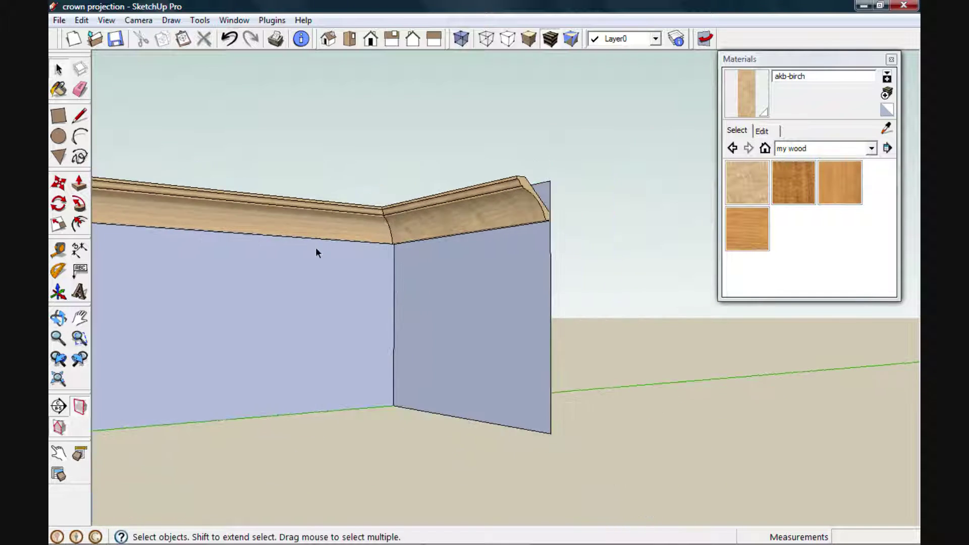
{"action": "middle_click_drag", "start_coordinate": [216, 312], "coordinate": [446, 452]}
{"action": "scroll", "coordinate": [433, 323], "scroll_direction": "down", "scroll_amount": 3}
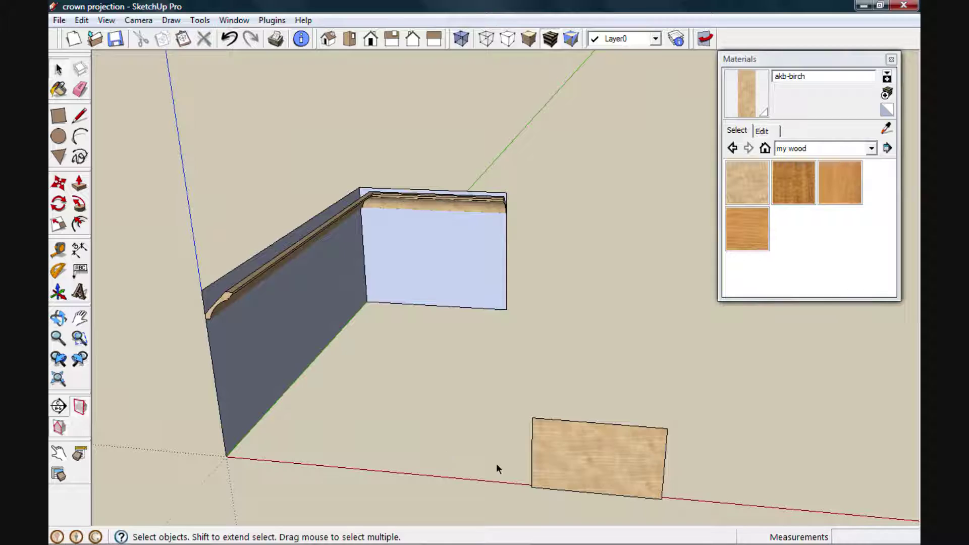
Step: Rotate the birch panel 45 degrees about its bottom edge, pivoting at the bottom-left corner
{"action": "left_click", "coordinate": [571, 455]}
{"action": "double_click", "coordinate": [571, 455]}
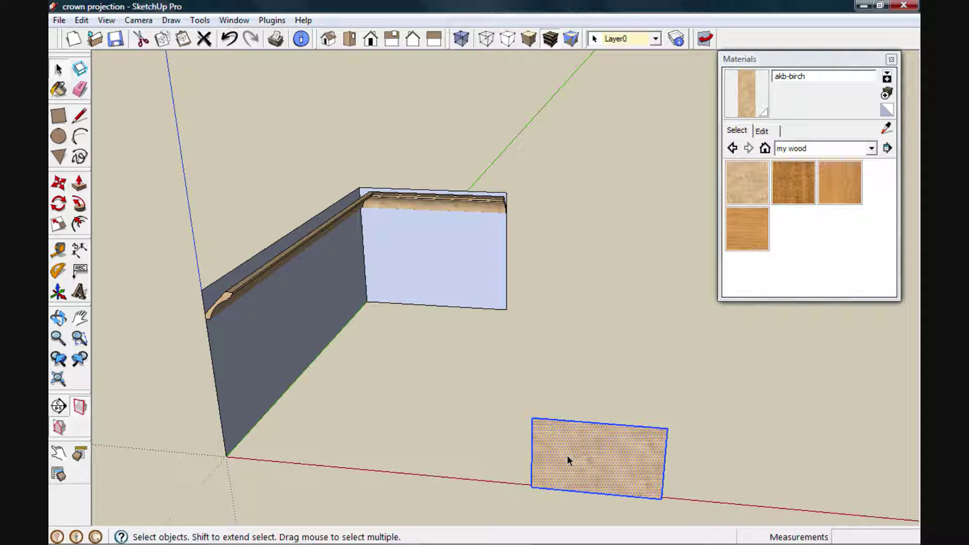
{"action": "key", "text": "q"}
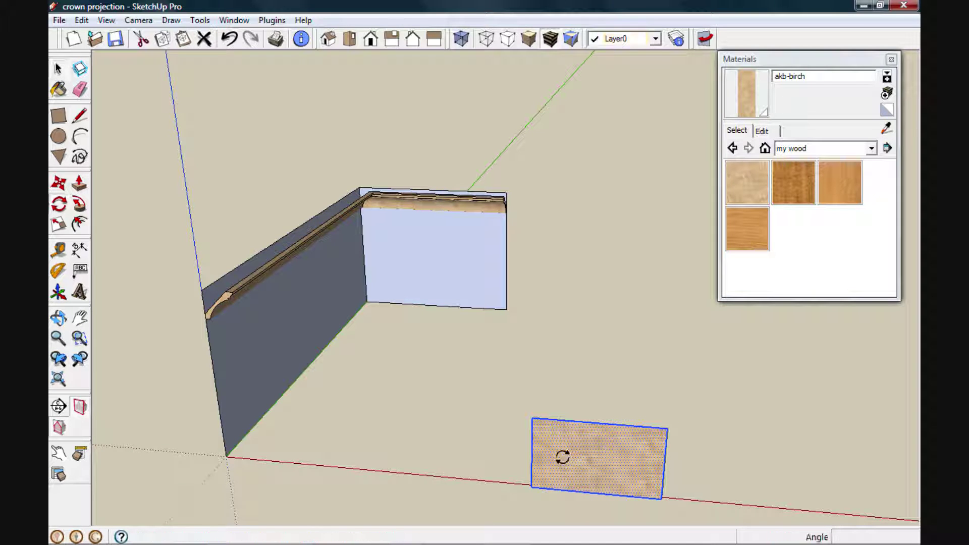
{"action": "left_click", "coordinate": [533, 487]}
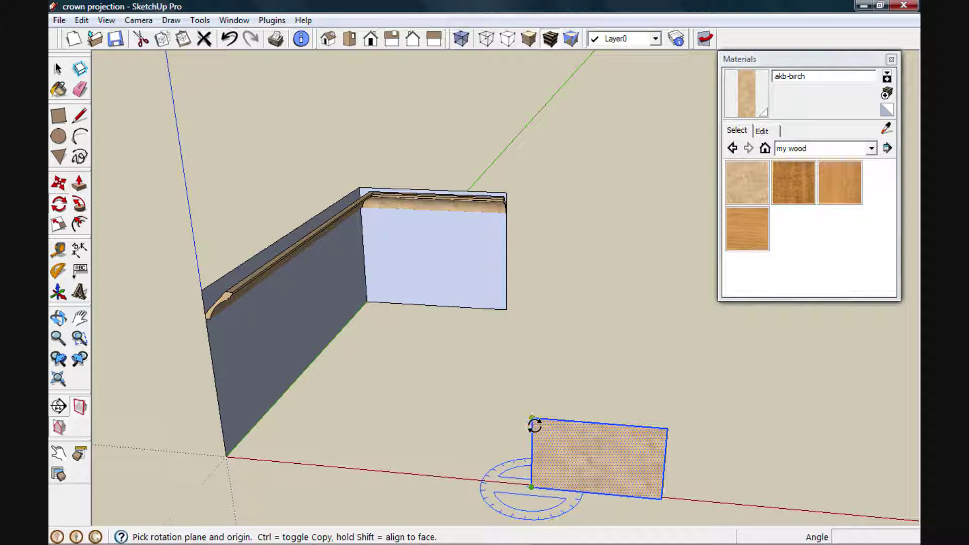
{"action": "left_click", "coordinate": [627, 496]}
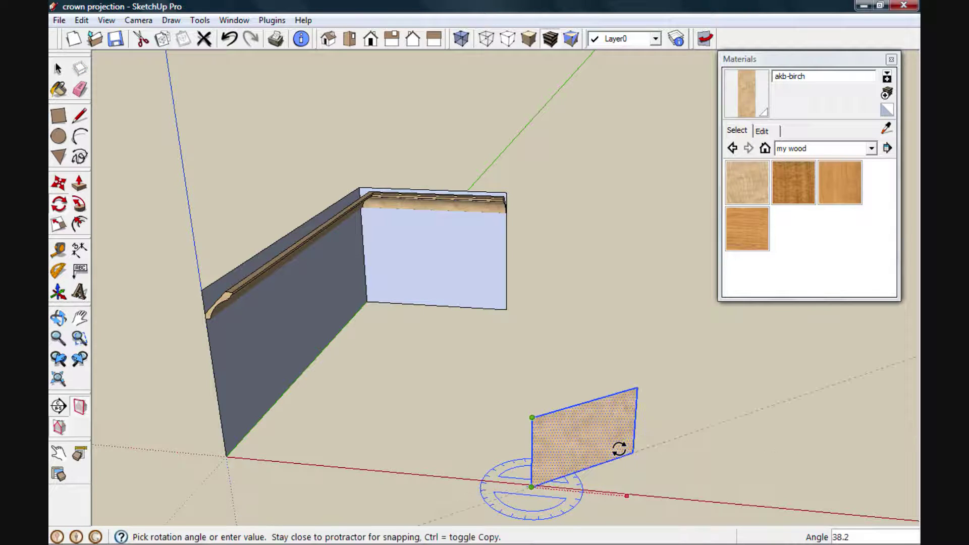
{"action": "type", "text": "4"}
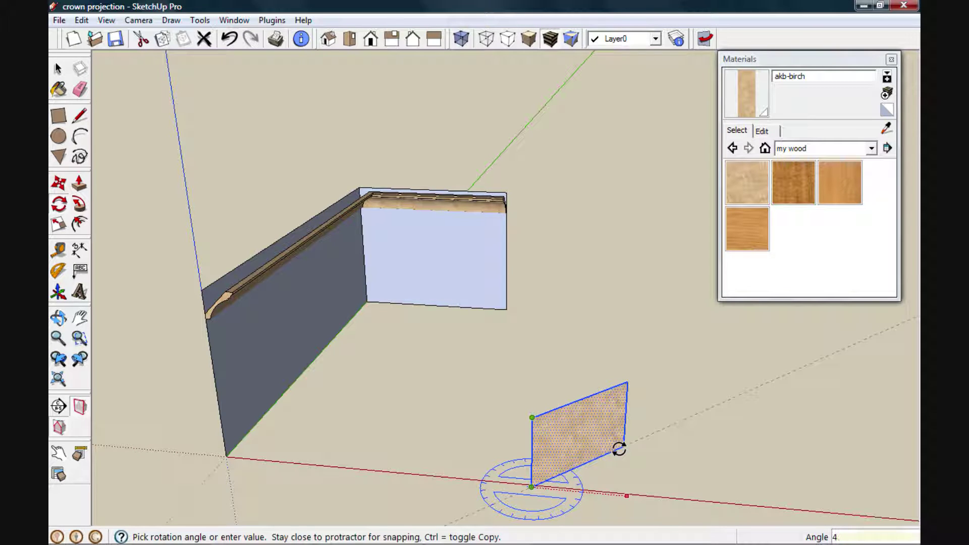
{"action": "type", "text": "5"}
{"action": "key", "text": "Return"}
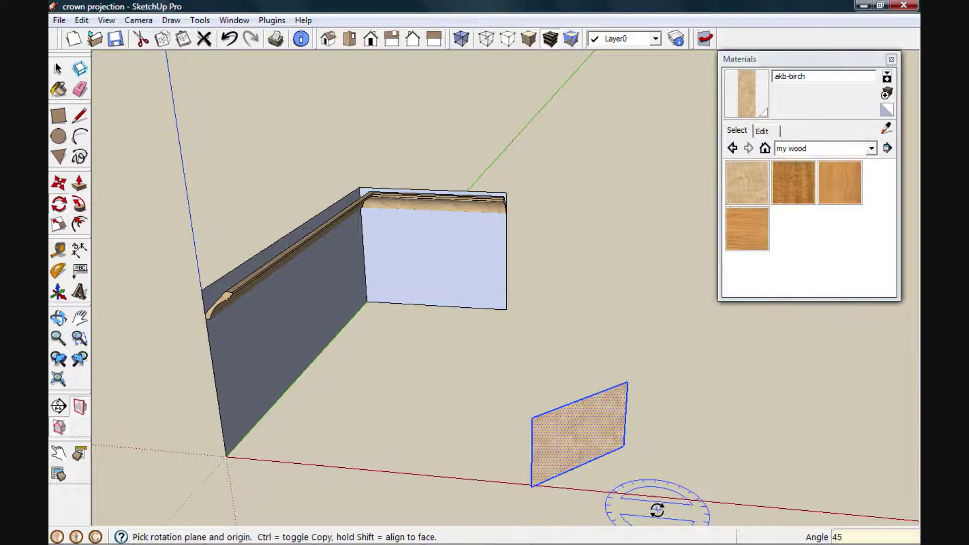
{"action": "middle_click_drag", "start_coordinate": [656, 510], "coordinate": [561, 448]}
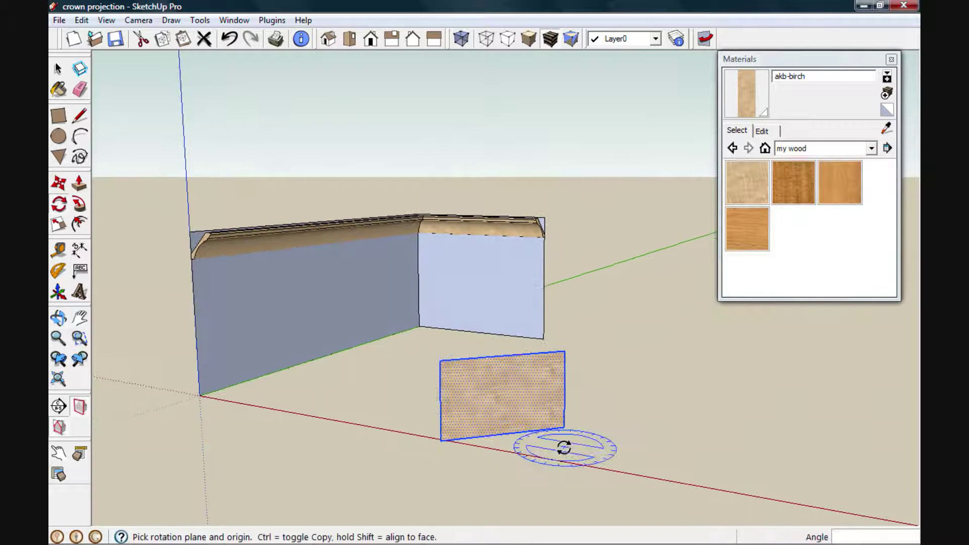
Step: Resample the tilted panel's birch and repaint all the crown molding geometry with it
{"action": "key", "text": "b"}
{"action": "key", "text": "alt"}
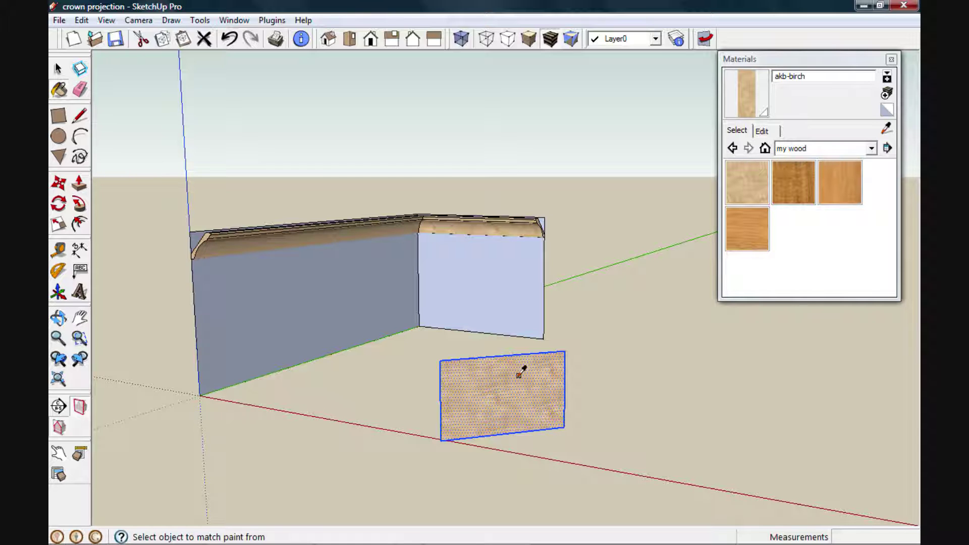
{"action": "middle_click_drag", "start_coordinate": [433, 277], "coordinate": [414, 222]}
{"action": "key", "text": "space"}
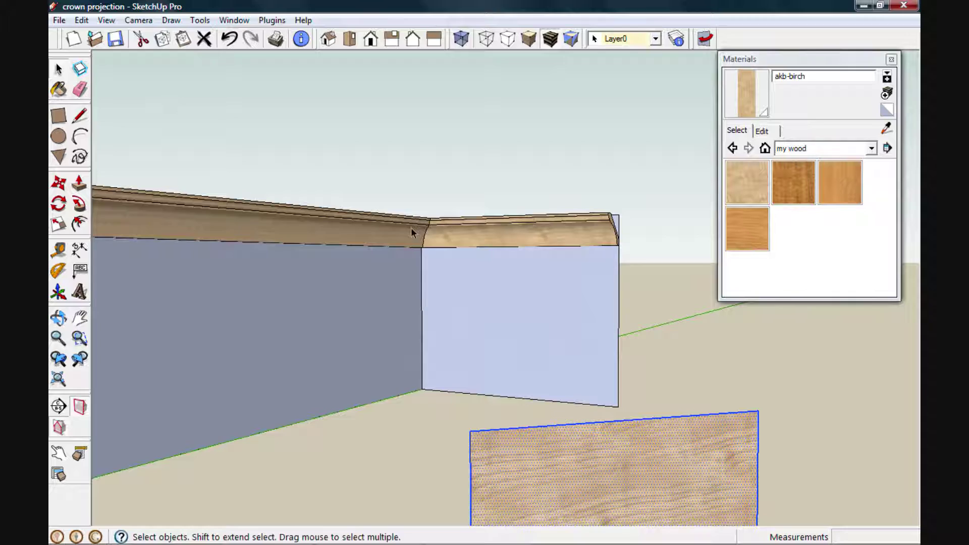
{"action": "double_click", "coordinate": [411, 229]}
{"action": "triple_click", "coordinate": [408, 230]}
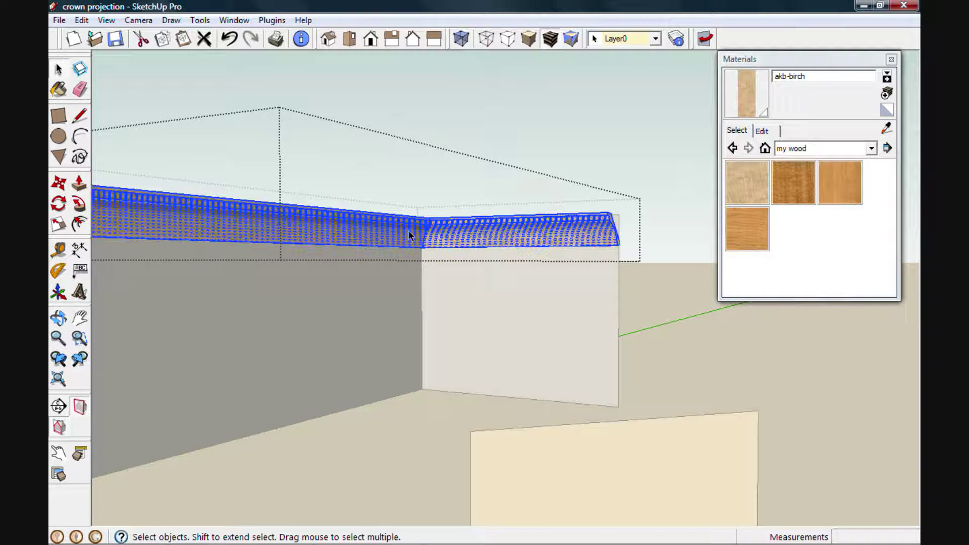
{"action": "key", "text": "b"}
{"action": "key", "text": "alt"}
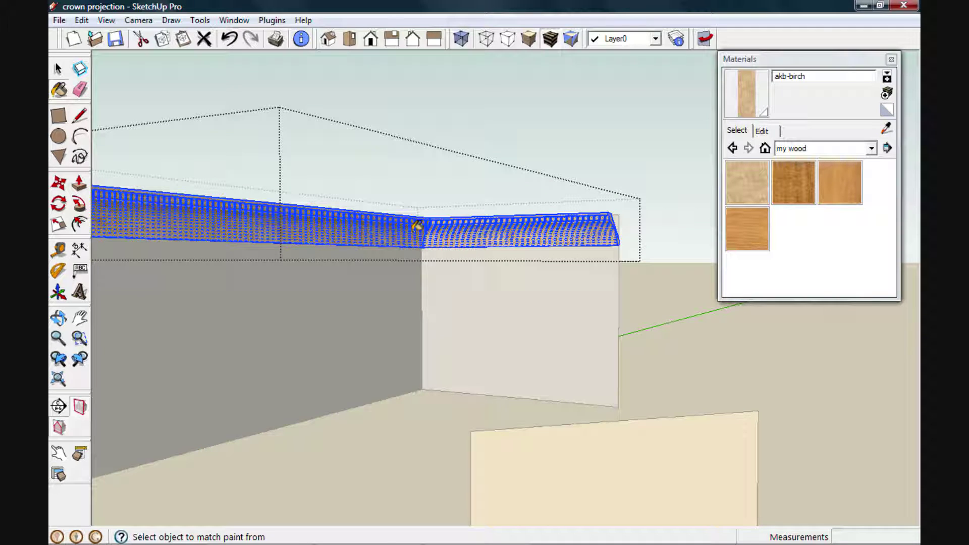
{"action": "key", "text": "space"}
{"action": "left_click", "coordinate": [467, 117]}
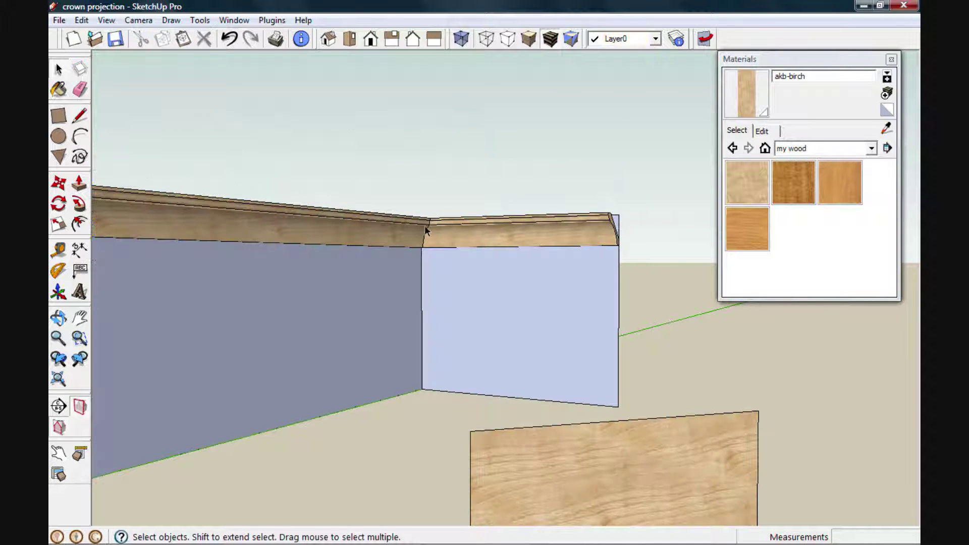
{"action": "middle_click_drag", "start_coordinate": [428, 279], "coordinate": [434, 237]}
{"action": "scroll", "coordinate": [432, 229], "scroll_direction": "up", "scroll_amount": 5}
Step: Inside the molding group, draw a short edge from the outer to the inner mitred corner
{"action": "scroll", "coordinate": [426, 234], "scroll_direction": "up", "scroll_amount": 2}
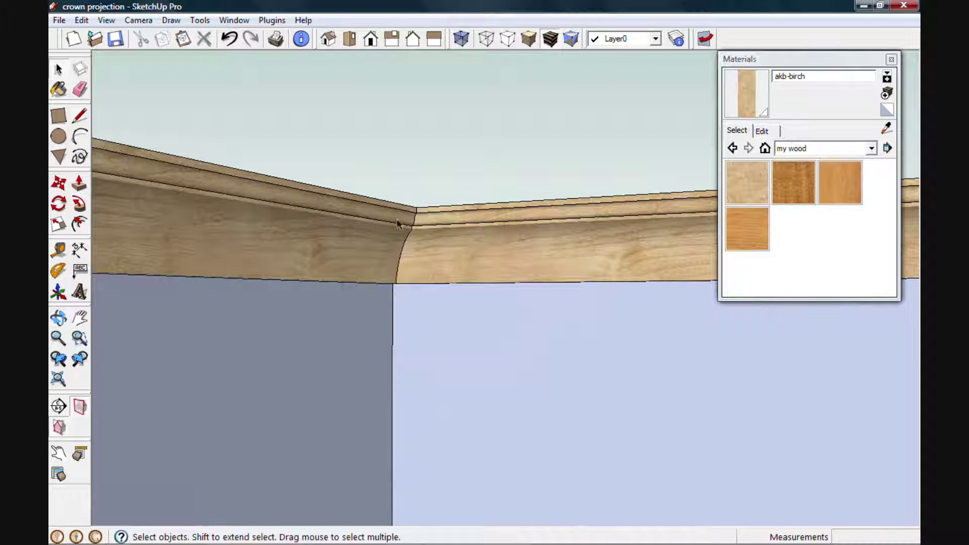
{"action": "middle_click_drag", "start_coordinate": [407, 204], "coordinate": [388, 419]}
{"action": "scroll", "coordinate": [410, 352], "scroll_direction": "up", "scroll_amount": 2}
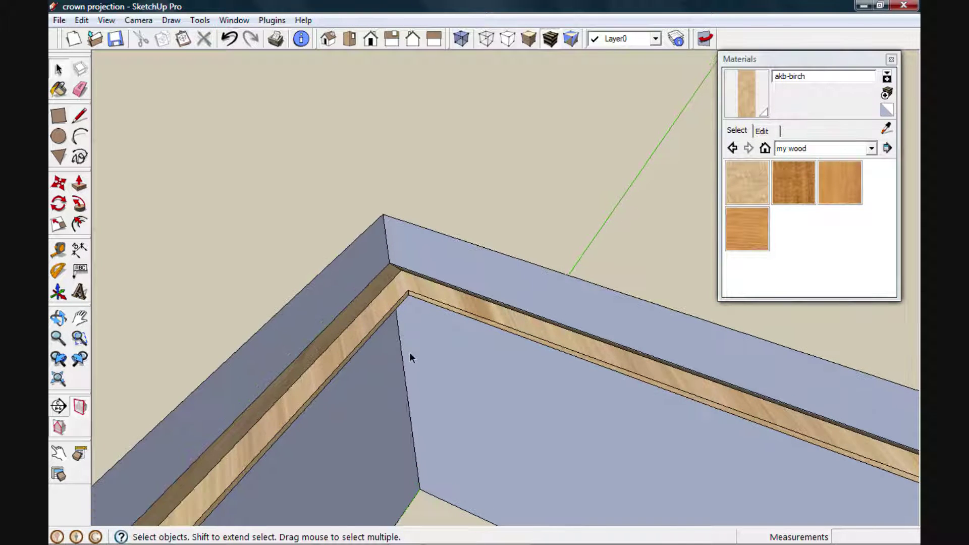
{"action": "double_click", "coordinate": [390, 286]}
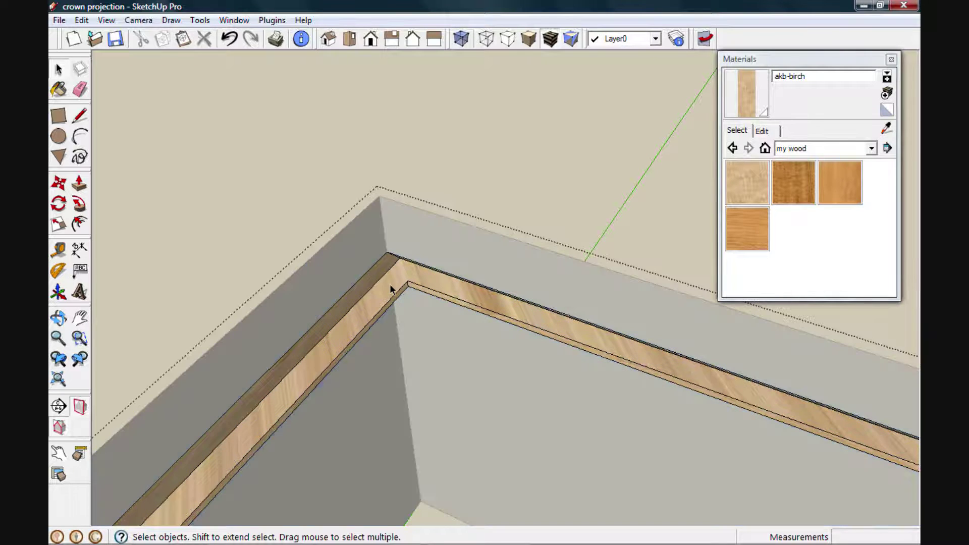
{"action": "key", "text": "l"}
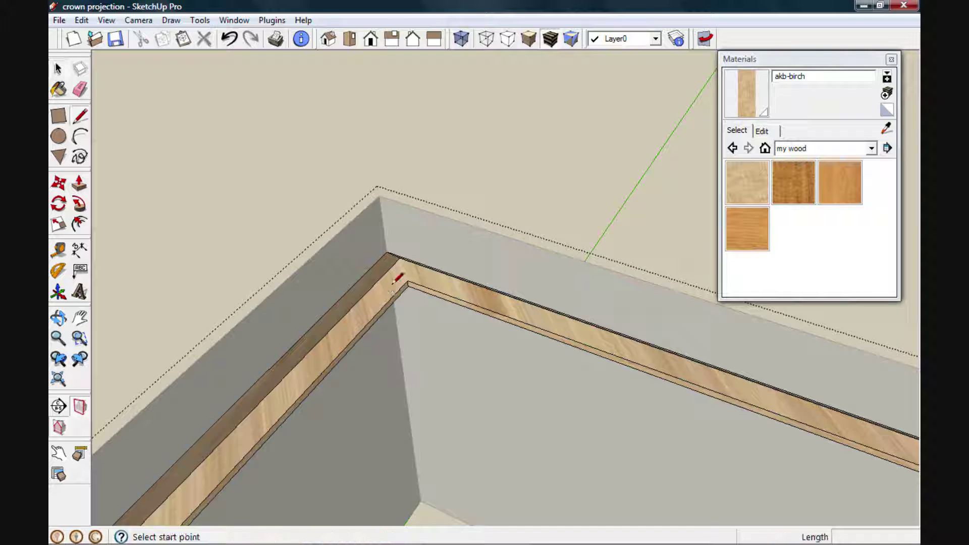
{"action": "left_click", "coordinate": [400, 258]}
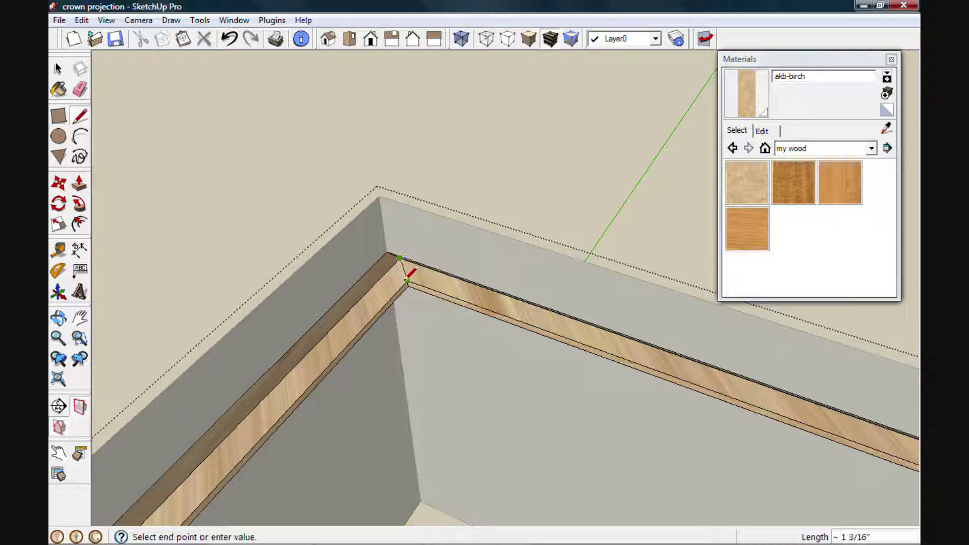
{"action": "left_click", "coordinate": [407, 281]}
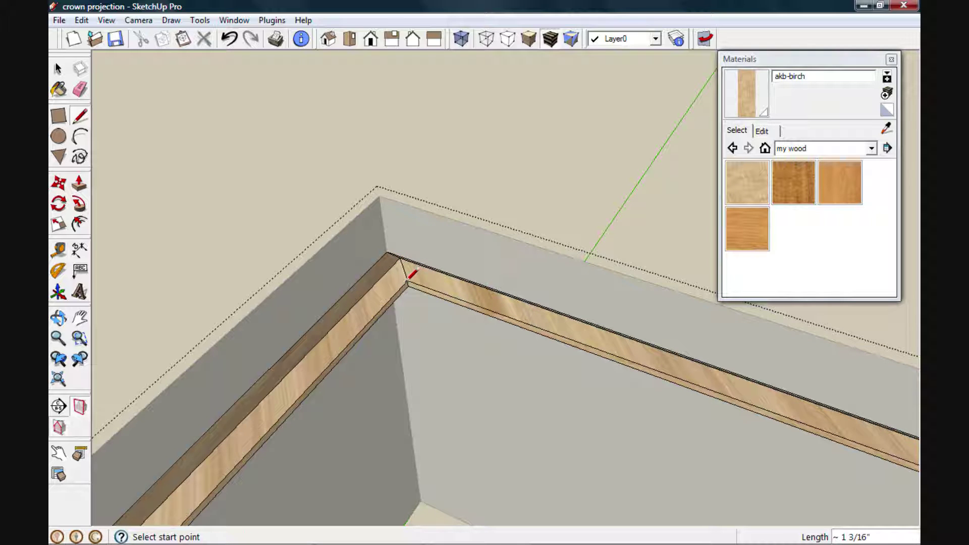
Step: Paint the crown molding's top face with the akb-birch material
{"action": "key", "text": "b"}
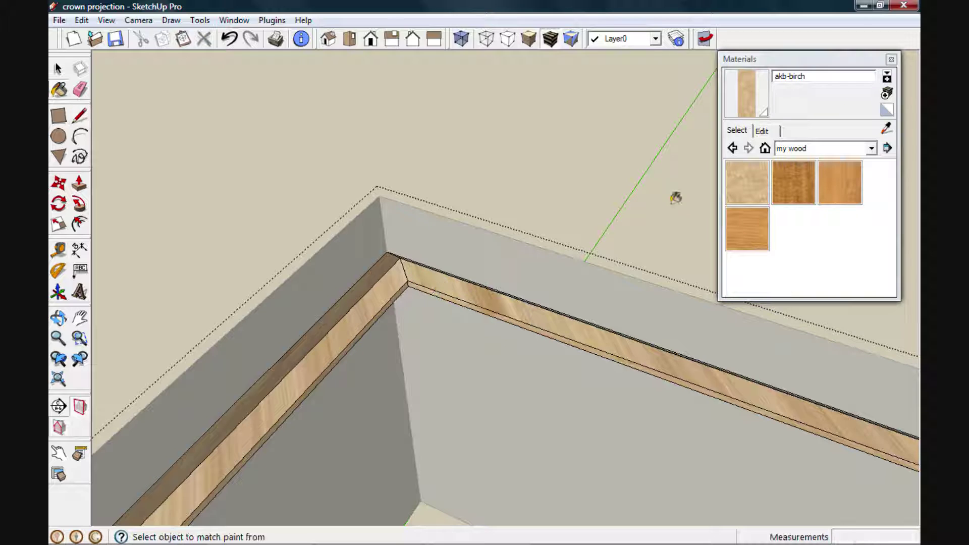
{"action": "left_click", "coordinate": [749, 183]}
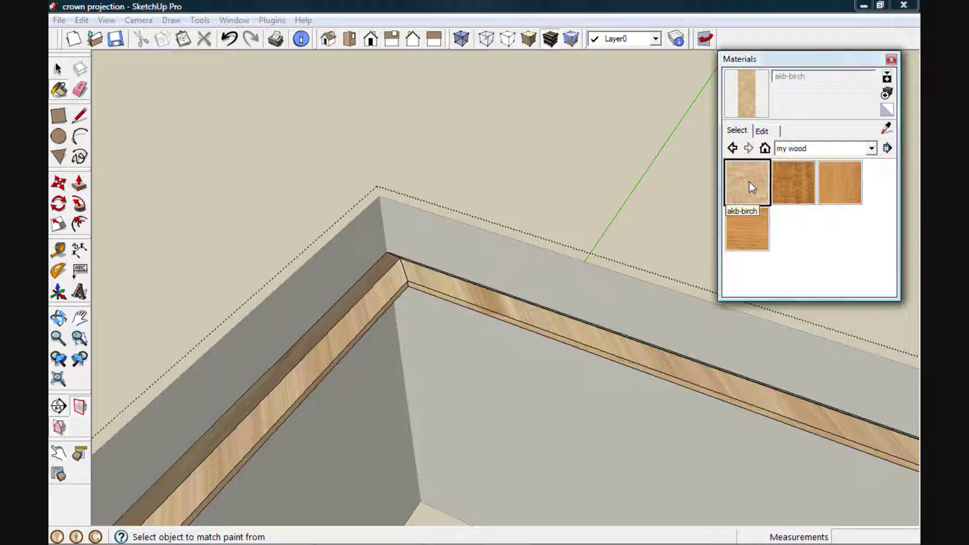
{"action": "left_click", "coordinate": [509, 297]}
{"action": "key", "text": "space"}
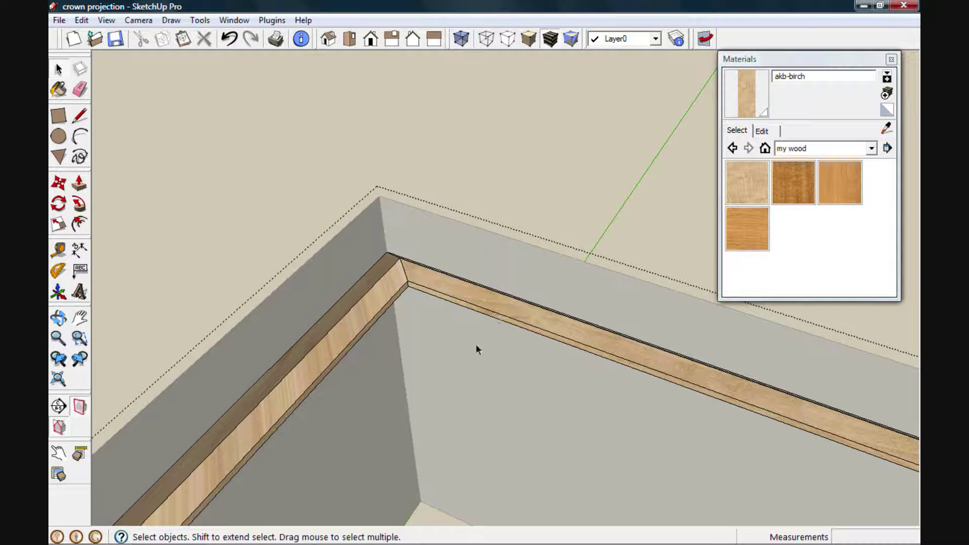
{"action": "middle_click_drag", "start_coordinate": [482, 402], "coordinate": [370, 206]}
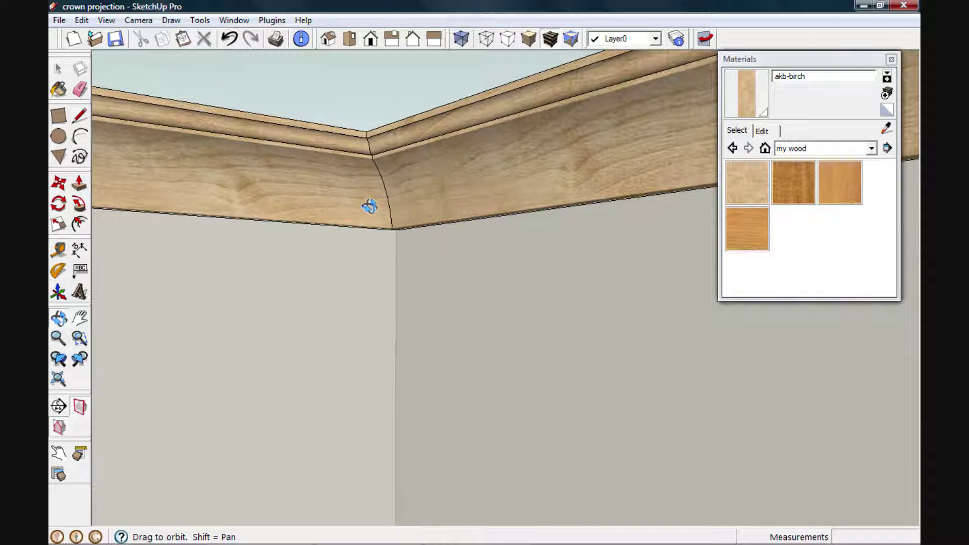
{"action": "scroll", "coordinate": [394, 259], "scroll_direction": "down", "scroll_amount": 6}
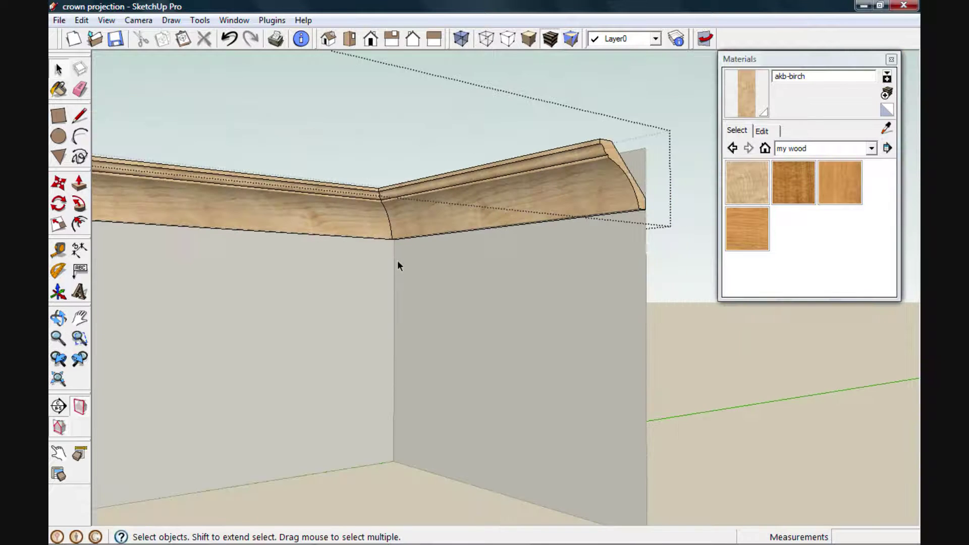
{"action": "scroll", "coordinate": [402, 269], "scroll_direction": "down", "scroll_amount": 5}
Step: Select the birch rectangle with its edges and make it a component named 'molding projection'
{"action": "middle_click_drag", "start_coordinate": [205, 293], "coordinate": [339, 362]}
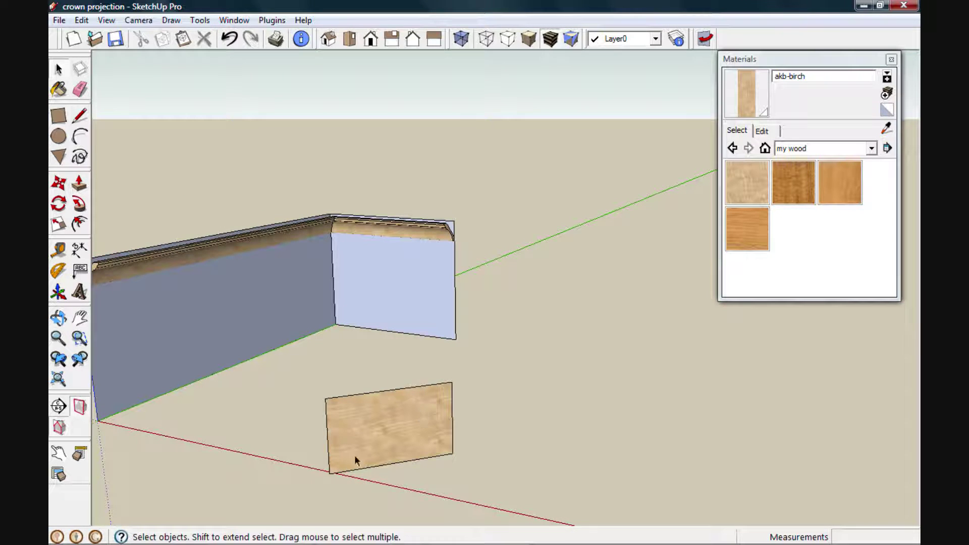
{"action": "middle_click_drag", "start_coordinate": [305, 479], "coordinate": [337, 479]}
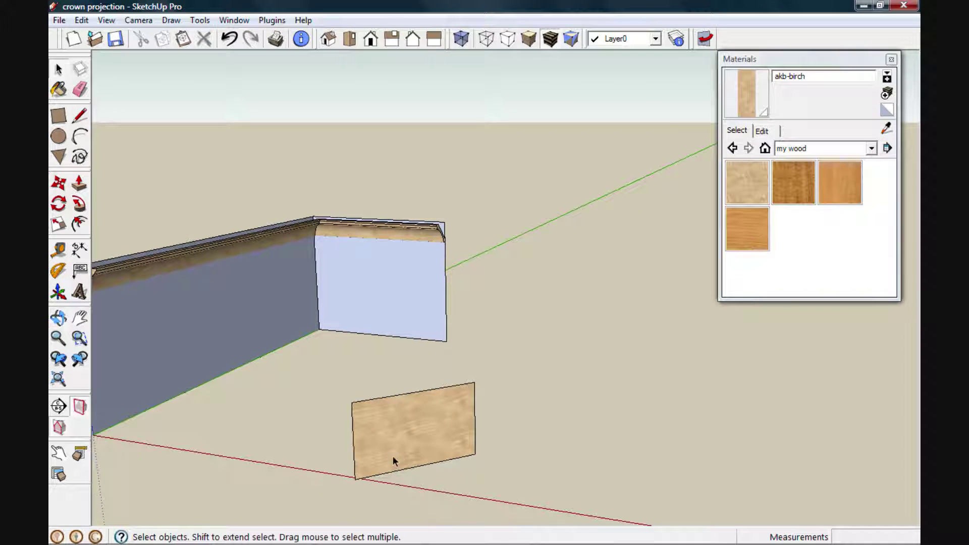
{"action": "double_click", "coordinate": [426, 437]}
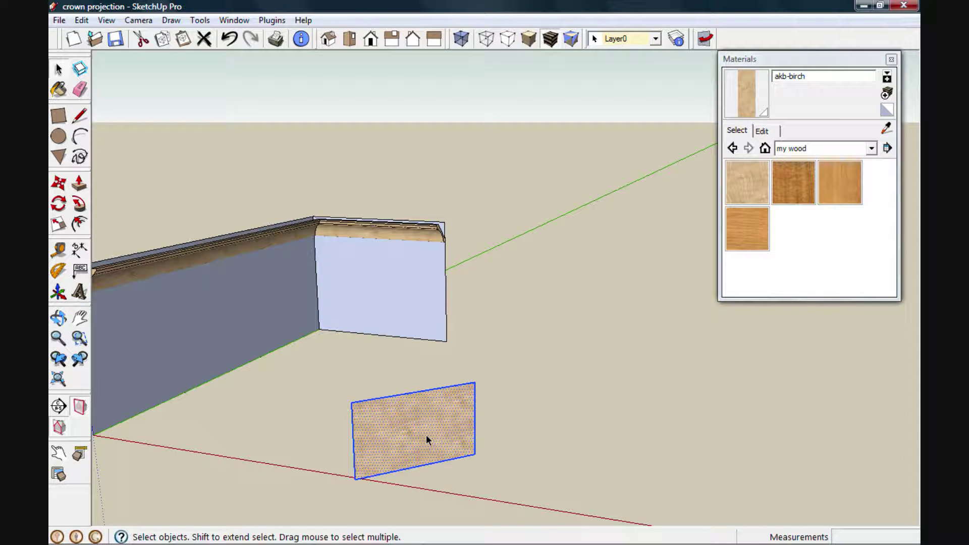
{"action": "right_click", "coordinate": [425, 435]}
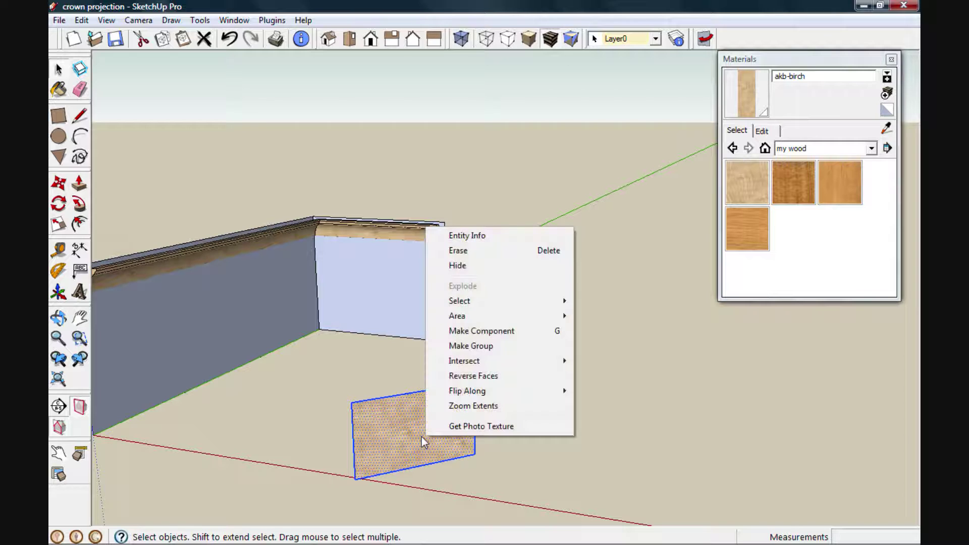
{"action": "left_click", "coordinate": [500, 334]}
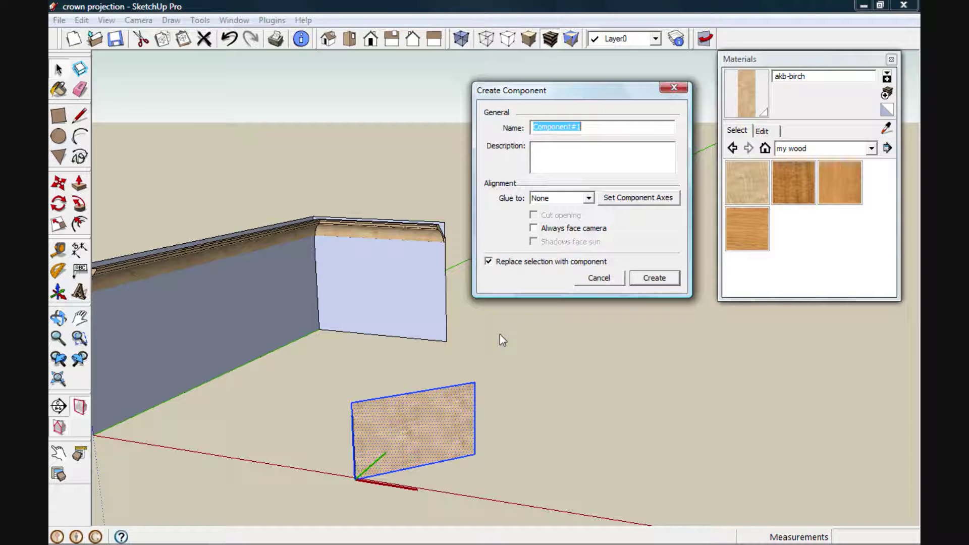
{"action": "type", "text": "moldi"}
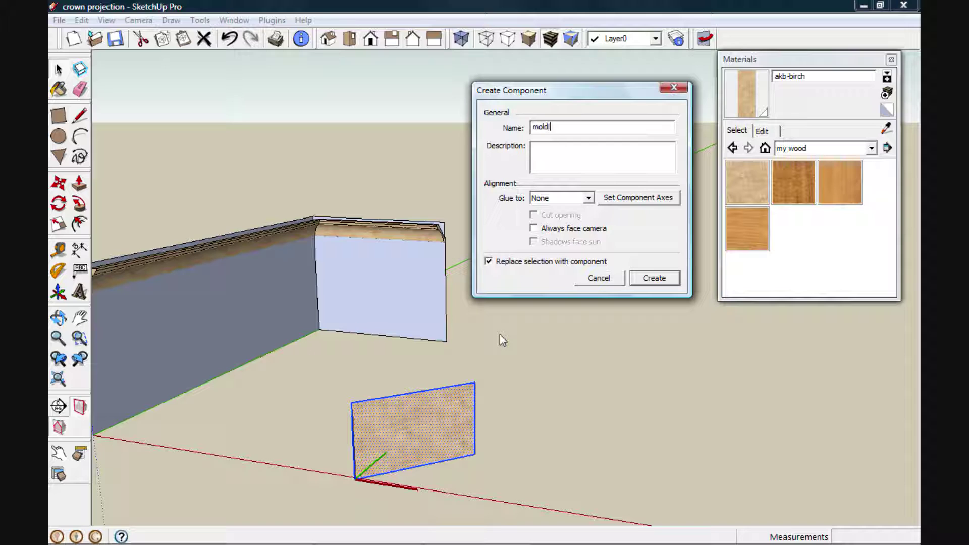
{"action": "type", "text": "ng projection"}
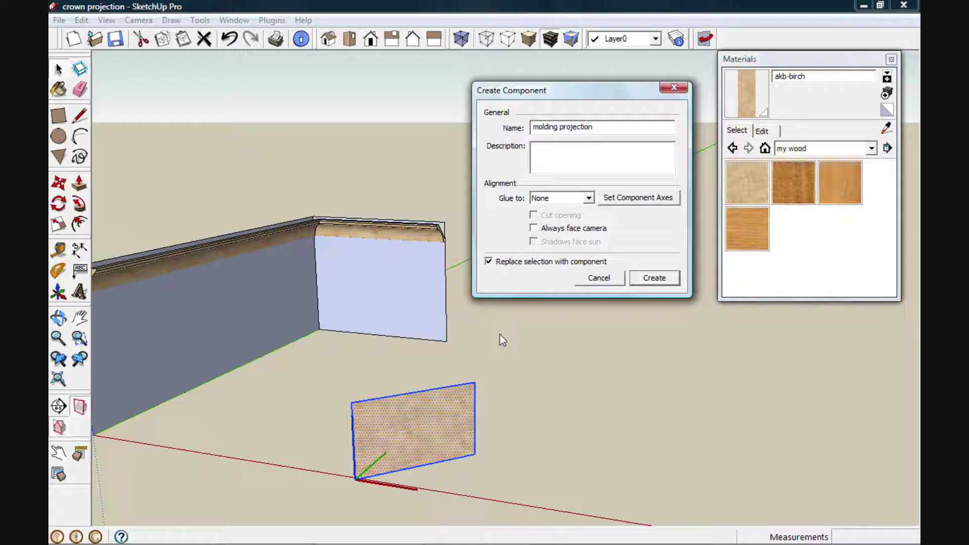
Step: Create the molding projection component and drag it from the Components browser into Texture Projections
{"action": "left_click", "coordinate": [649, 279]}
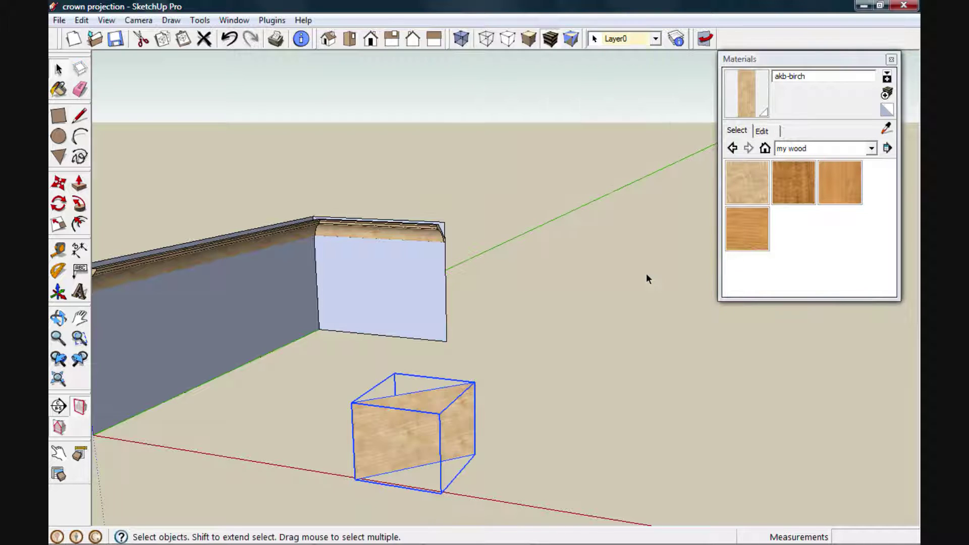
{"action": "left_click", "coordinate": [233, 20]}
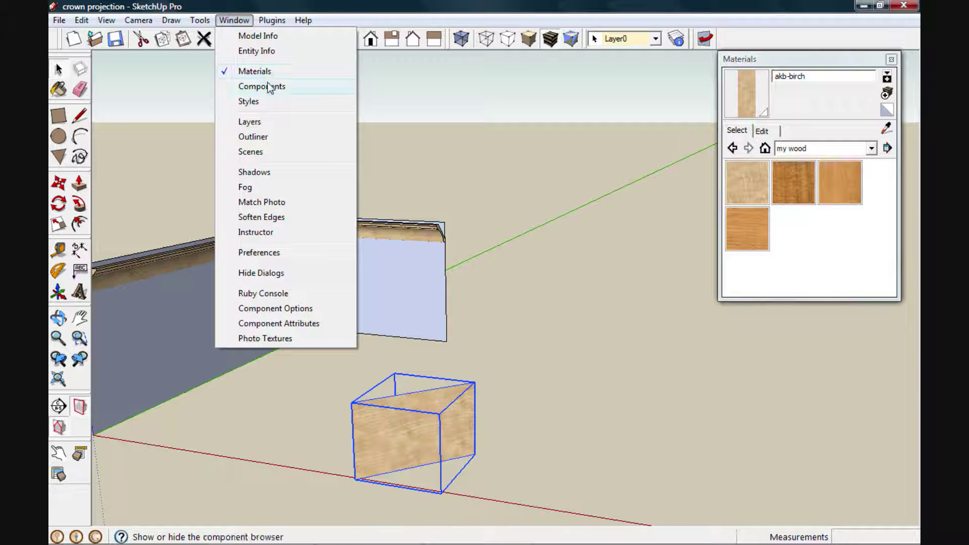
{"action": "left_click", "coordinate": [269, 87]}
{"action": "left_click_drag", "start_coordinate": [889, 60], "coordinate": [784, 54]}
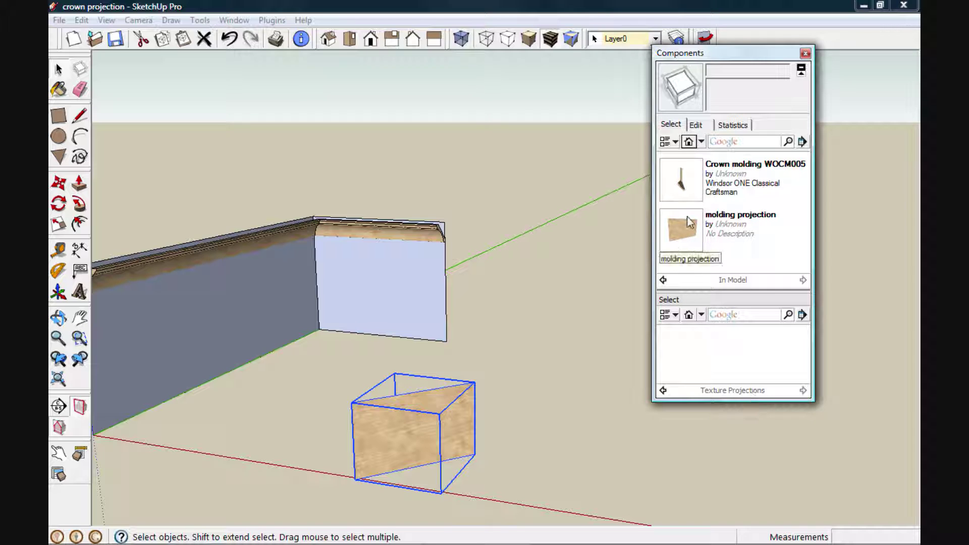
{"action": "left_click_drag", "start_coordinate": [689, 222], "coordinate": [695, 348]}
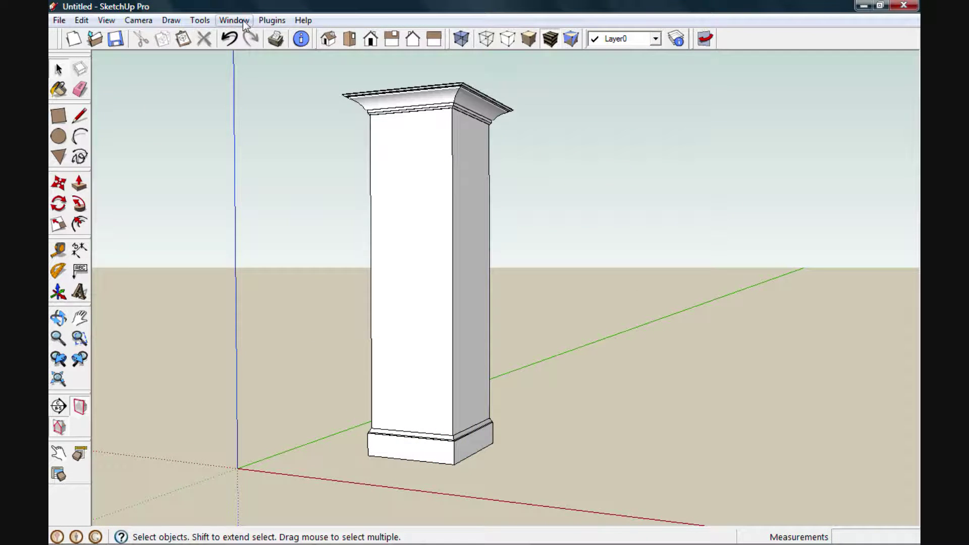
Step: Pick molding projection from Texture Projections, drop it on the ground beside the column, and close the browser
{"action": "left_click", "coordinate": [243, 21]}
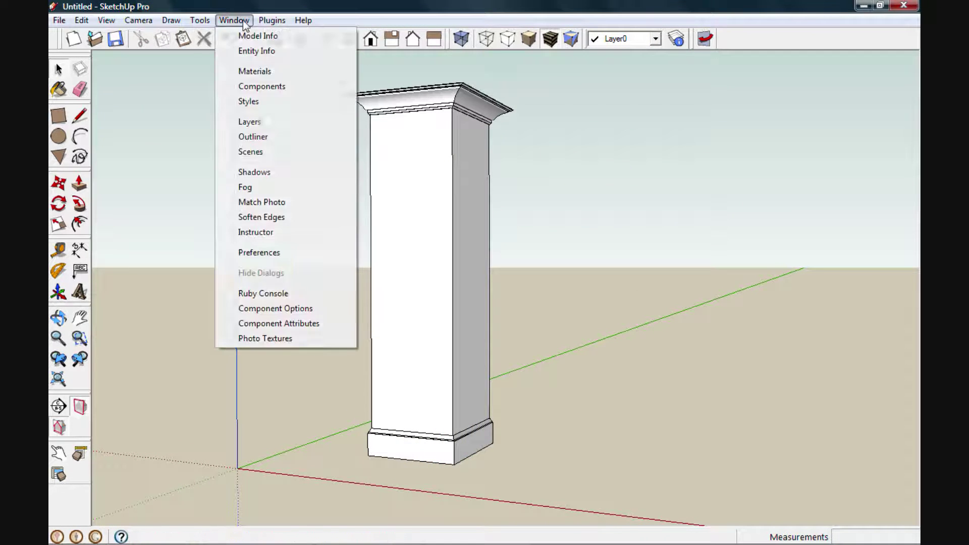
{"action": "left_click", "coordinate": [259, 90]}
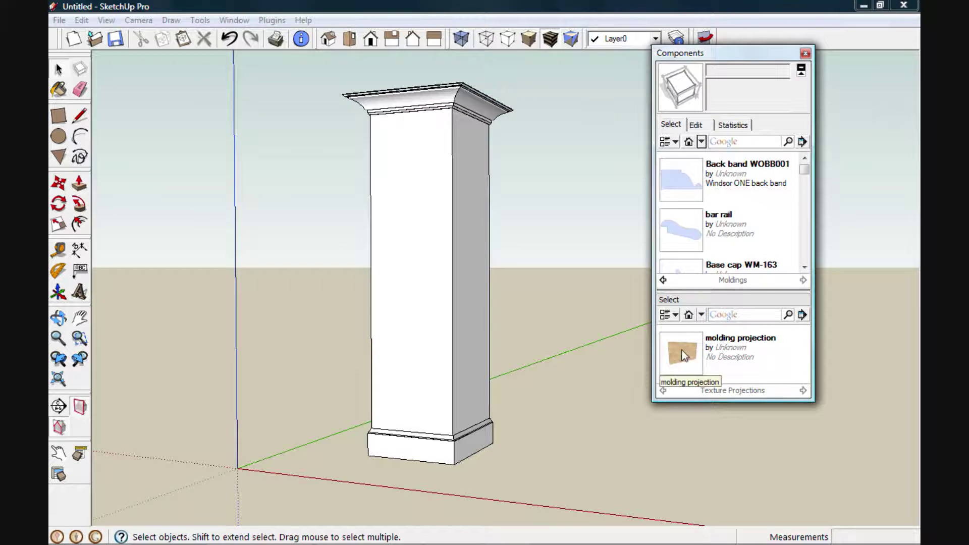
{"action": "left_click", "coordinate": [682, 350]}
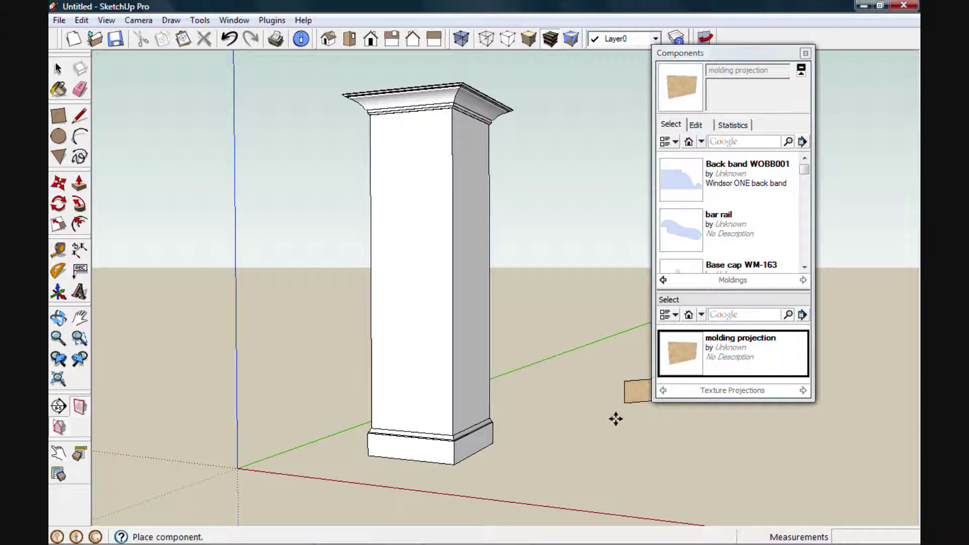
{"action": "left_click", "coordinate": [611, 485]}
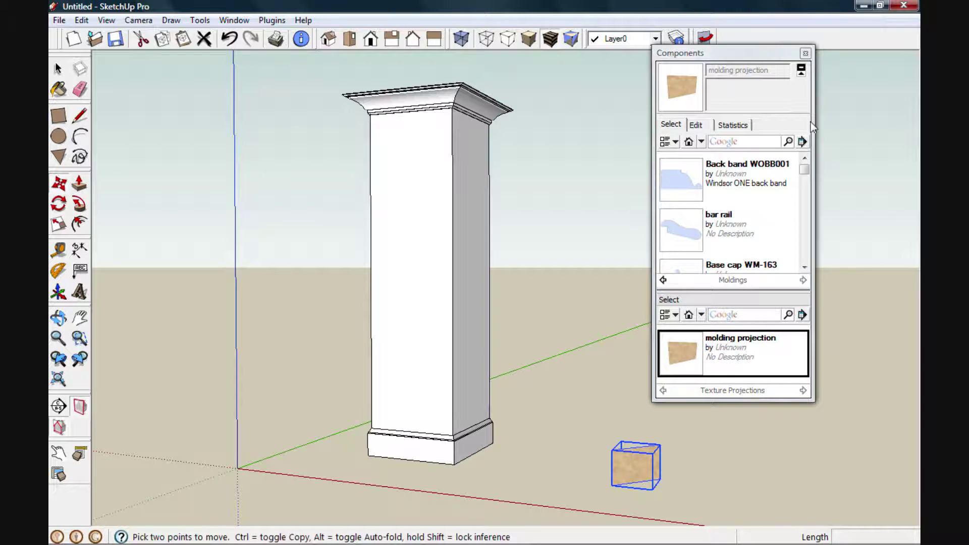
{"action": "left_click", "coordinate": [806, 52]}
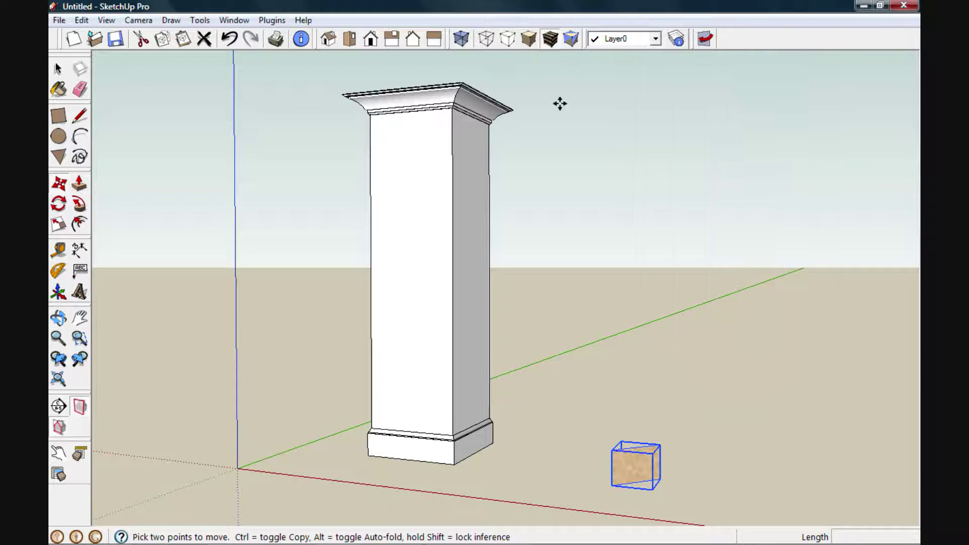
Step: Select all of the crown molding and paint it with birch grain sampled from the projection swatch
{"action": "double_click", "coordinate": [438, 102]}
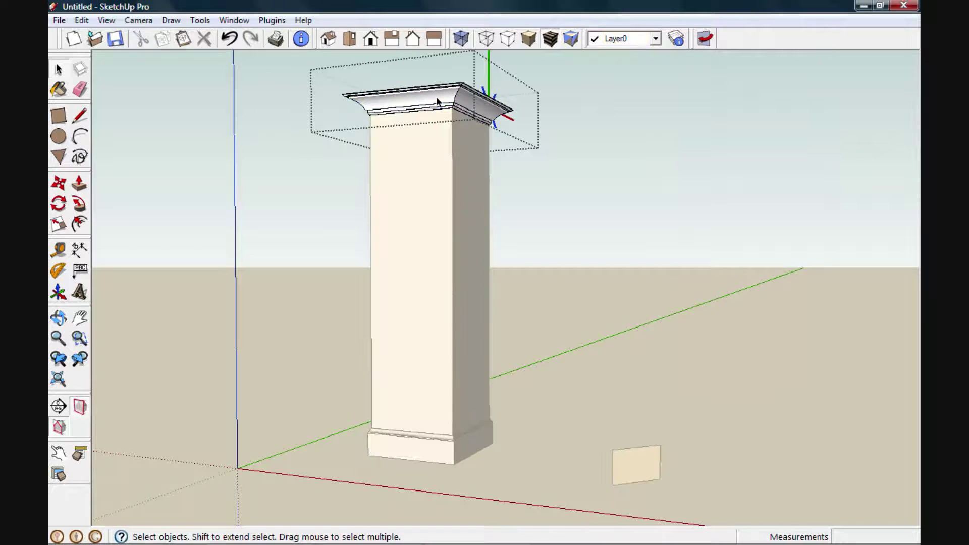
{"action": "triple_click", "coordinate": [438, 102]}
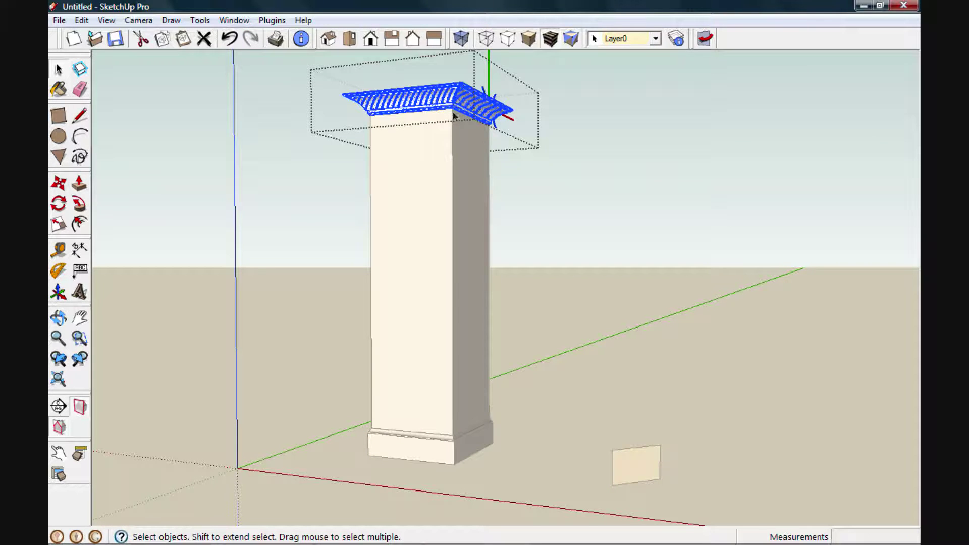
{"action": "key", "text": "b"}
{"action": "key", "text": "alt"}
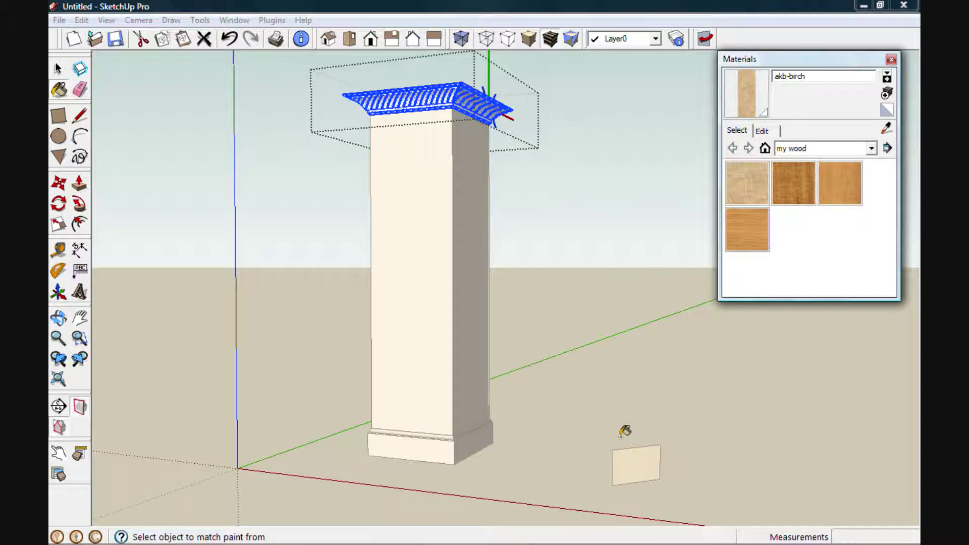
{"action": "left_click", "coordinate": [627, 462], "text": "alt"}
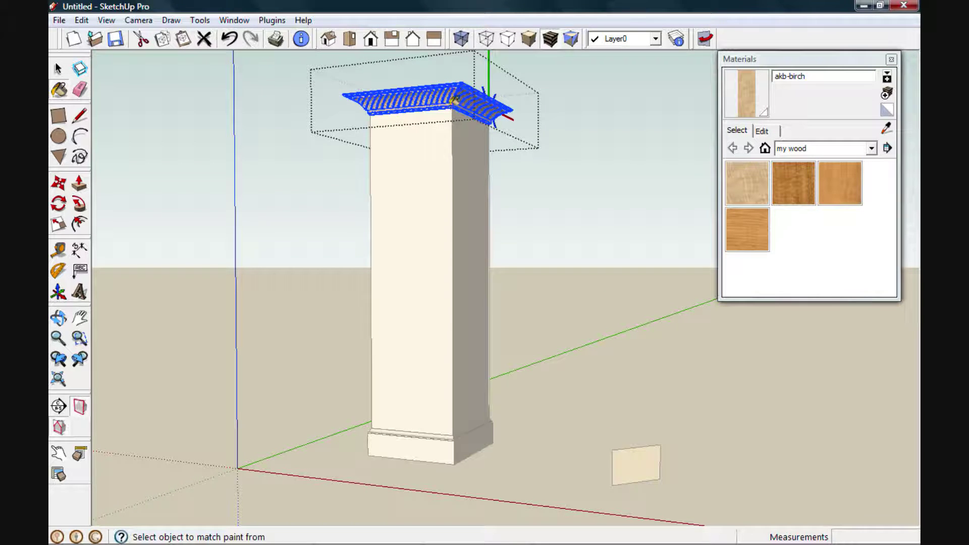
{"action": "key", "text": "space"}
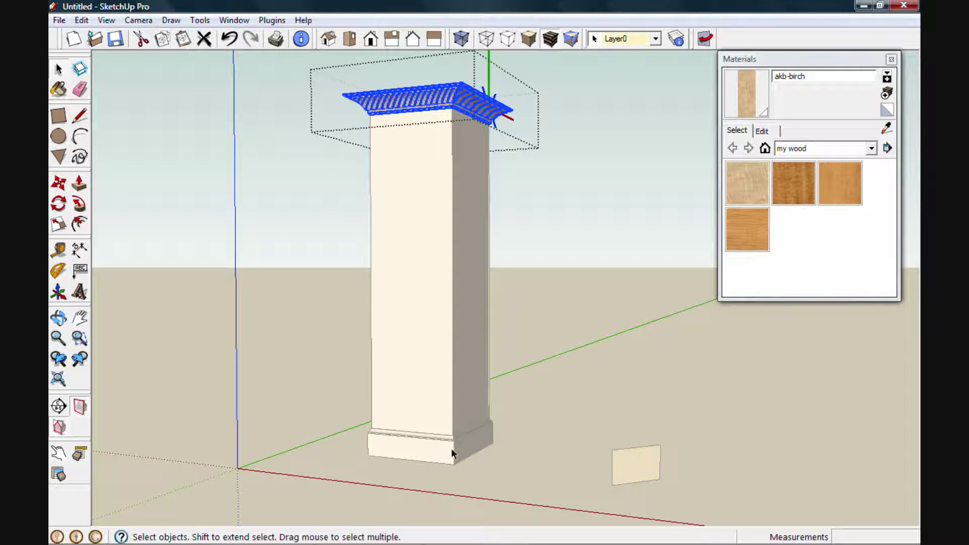
Step: Select all of the base molding and paint it with the same birch grain
{"action": "left_click", "coordinate": [451, 449]}
{"action": "double_click", "coordinate": [451, 448]}
{"action": "triple_click", "coordinate": [451, 448]}
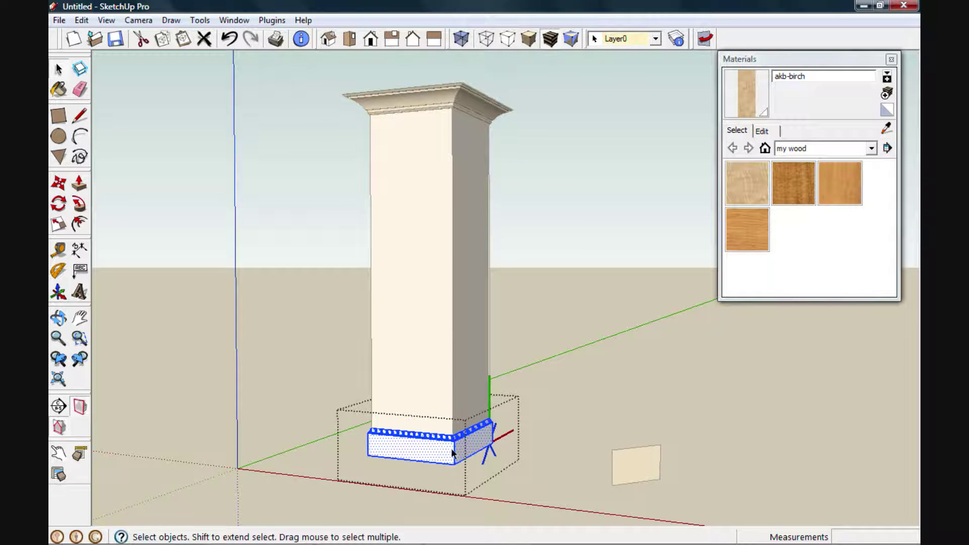
{"action": "key", "text": "b"}
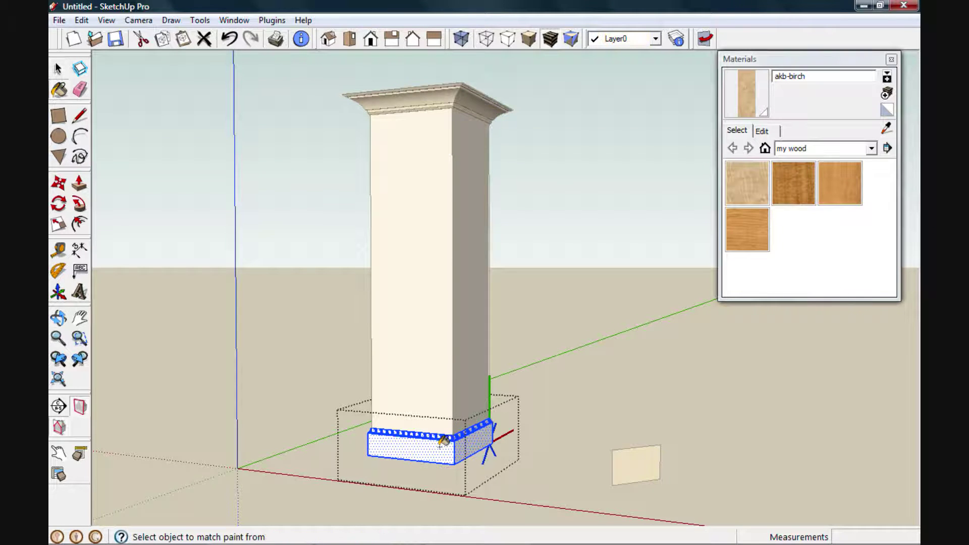
{"action": "left_click", "coordinate": [443, 441]}
{"action": "key", "text": "space"}
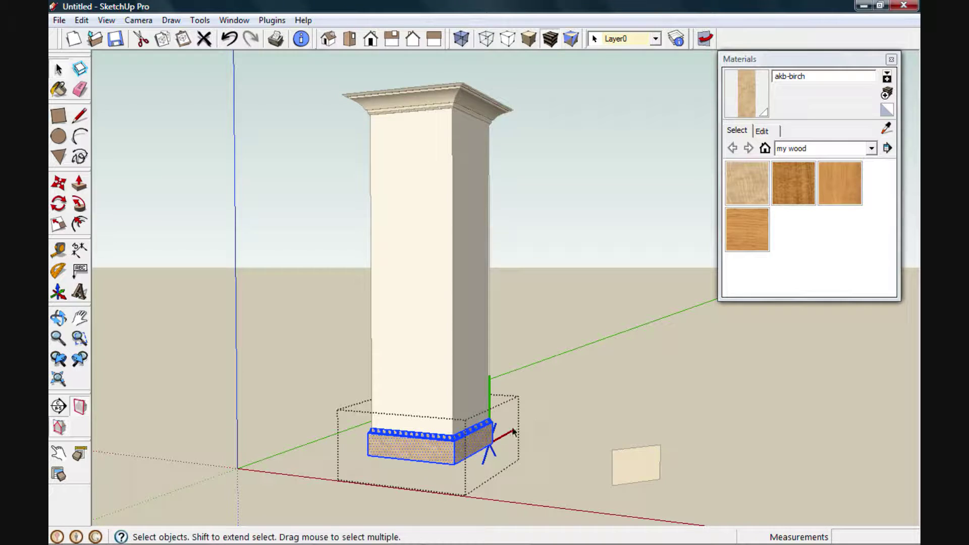
Step: Delete the molding projection swatch and close the Materials panel
{"action": "left_click", "coordinate": [549, 402]}
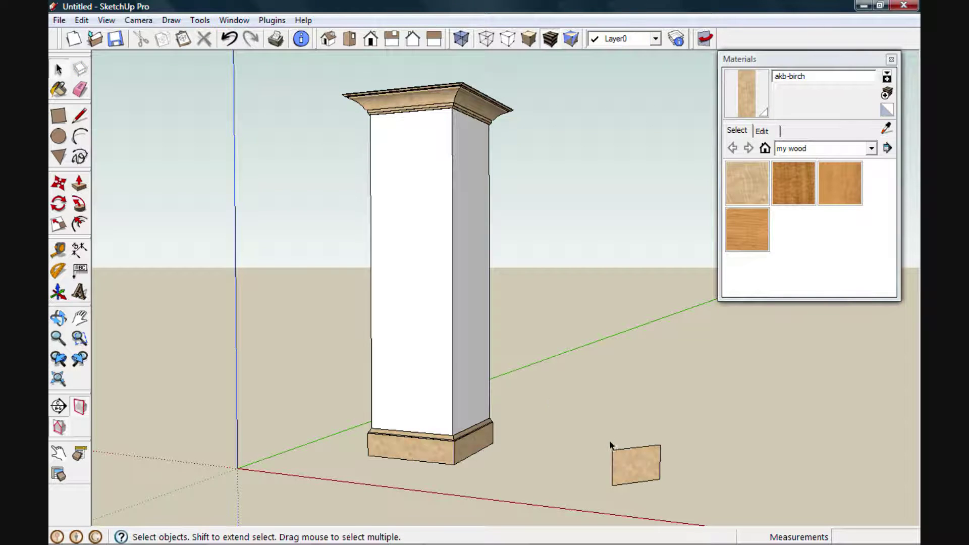
{"action": "left_click", "coordinate": [627, 463]}
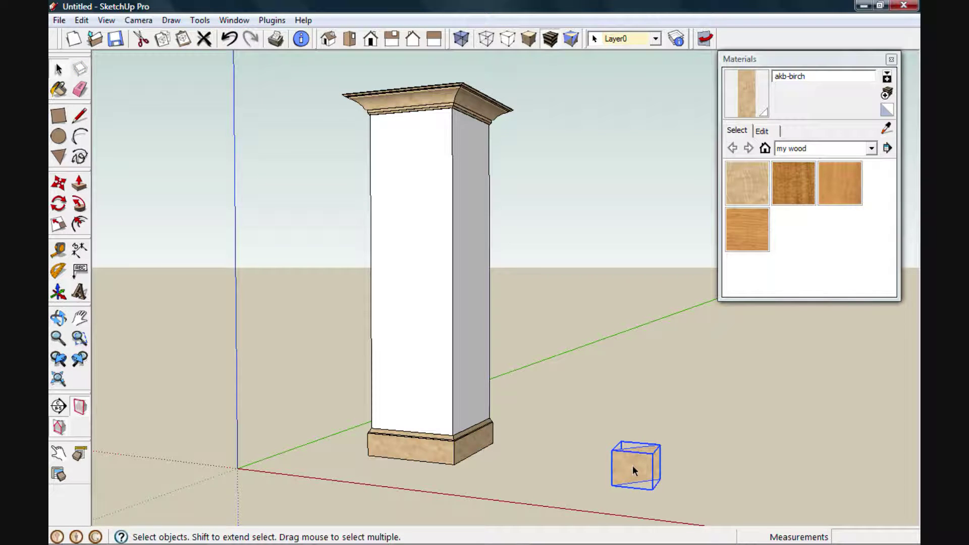
{"action": "key", "text": "Delete"}
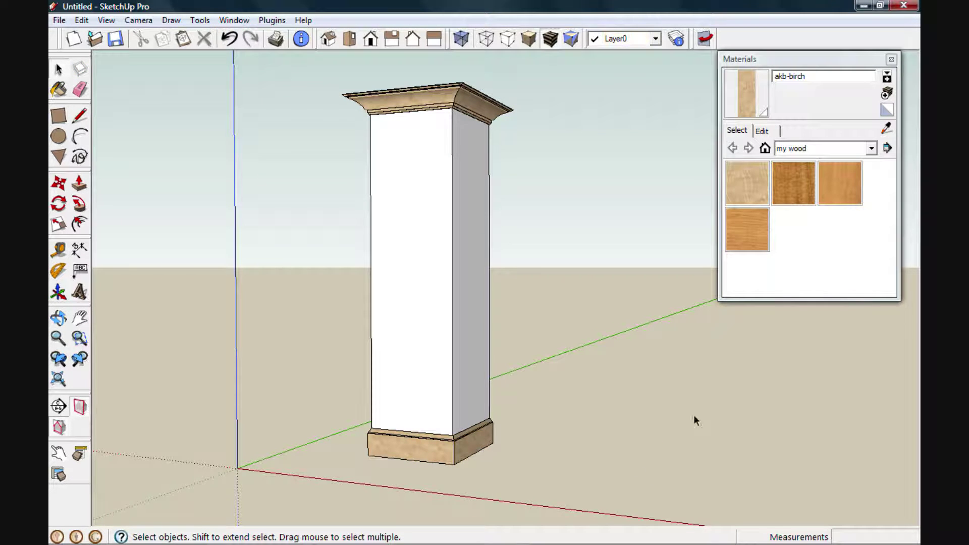
{"action": "left_click", "coordinate": [891, 59]}
Step: Orbit and zoom around the column to inspect the birch grain on the base and crown
{"action": "scroll", "coordinate": [442, 455], "scroll_direction": "up", "scroll_amount": 5}
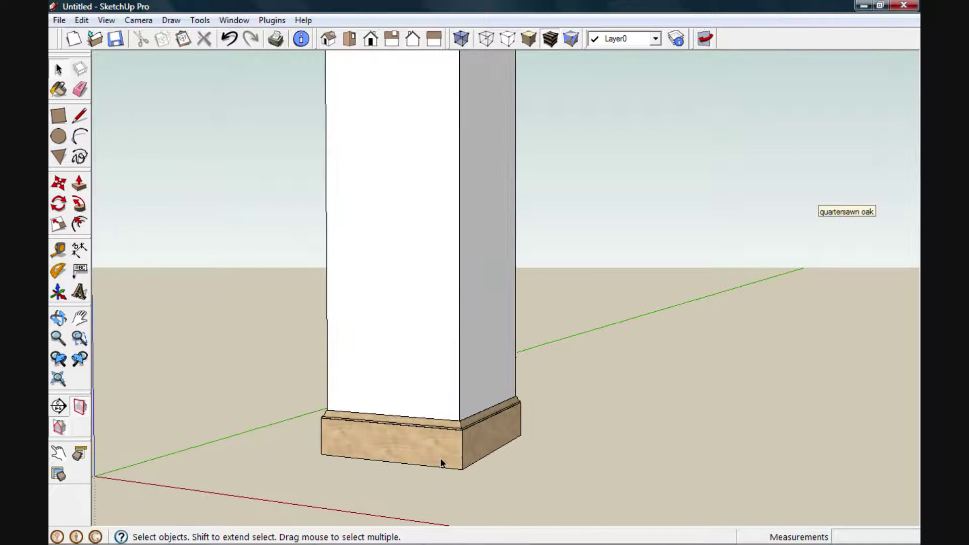
{"action": "middle_click_drag", "start_coordinate": [248, 417], "coordinate": [737, 411]}
{"action": "scroll", "coordinate": [527, 460], "scroll_direction": "down", "scroll_amount": 3}
{"action": "scroll", "coordinate": [523, 460], "scroll_direction": "down", "scroll_amount": 3}
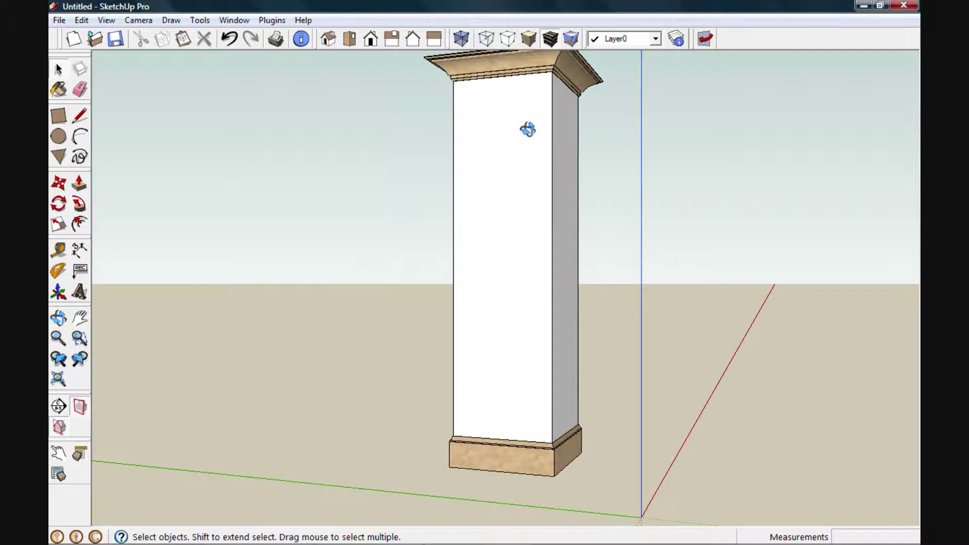
{"action": "middle_click_drag", "start_coordinate": [528, 129], "coordinate": [471, 284]}
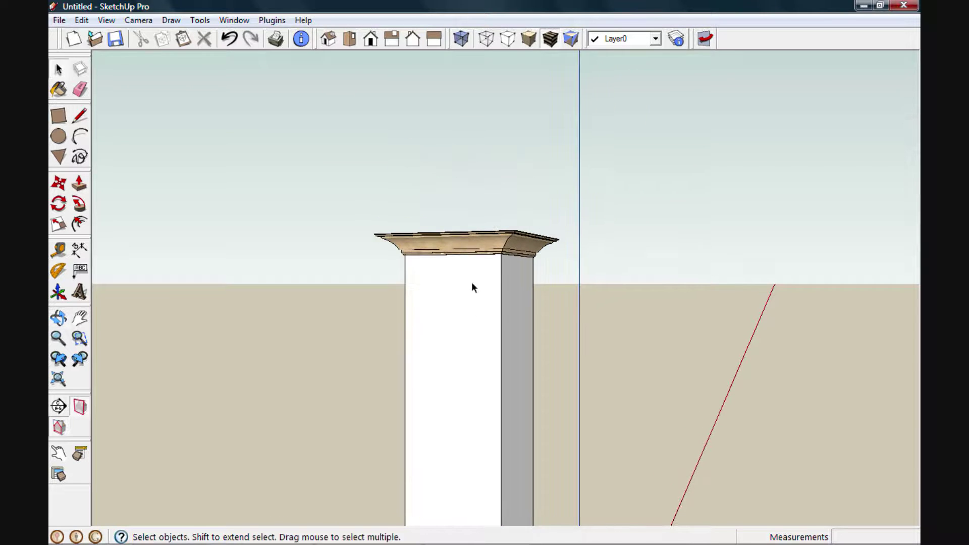
{"action": "scroll", "coordinate": [498, 234], "scroll_direction": "up", "scroll_amount": 5}
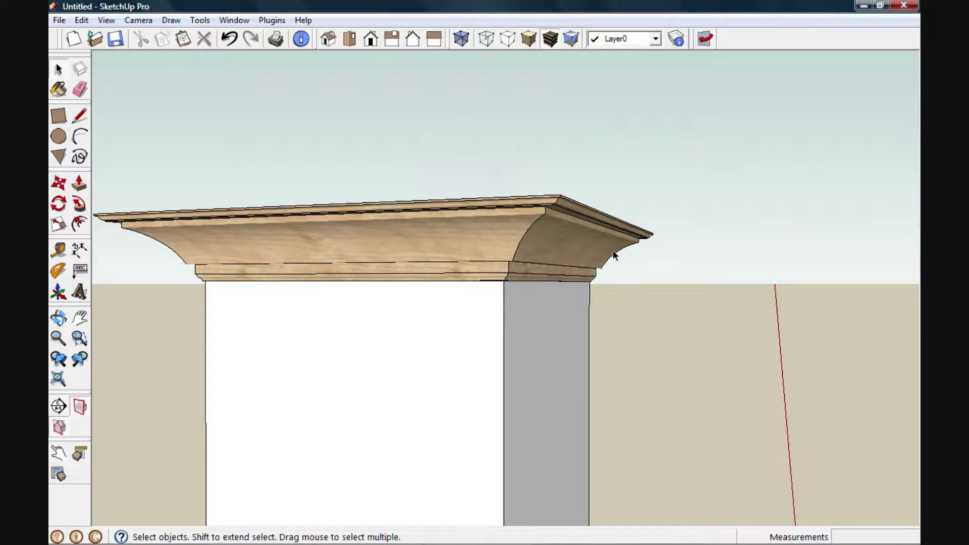
{"action": "middle_click_drag", "start_coordinate": [658, 246], "coordinate": [160, 244]}
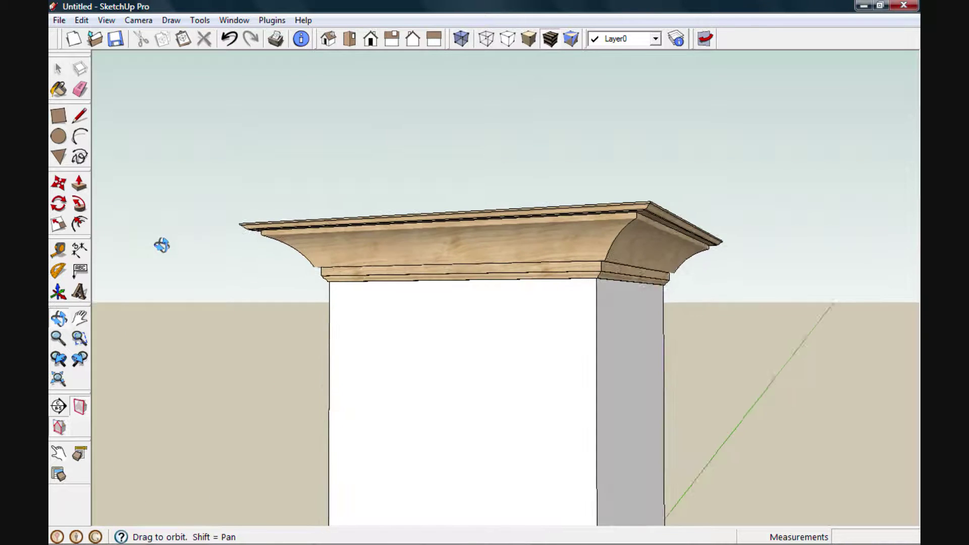
{"action": "middle_click_drag", "start_coordinate": [826, 303], "coordinate": [669, 236]}
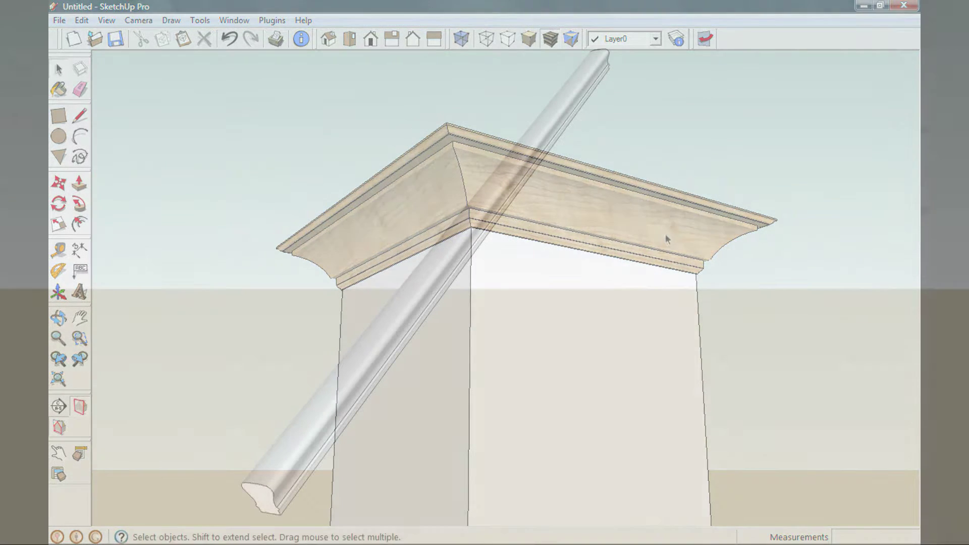